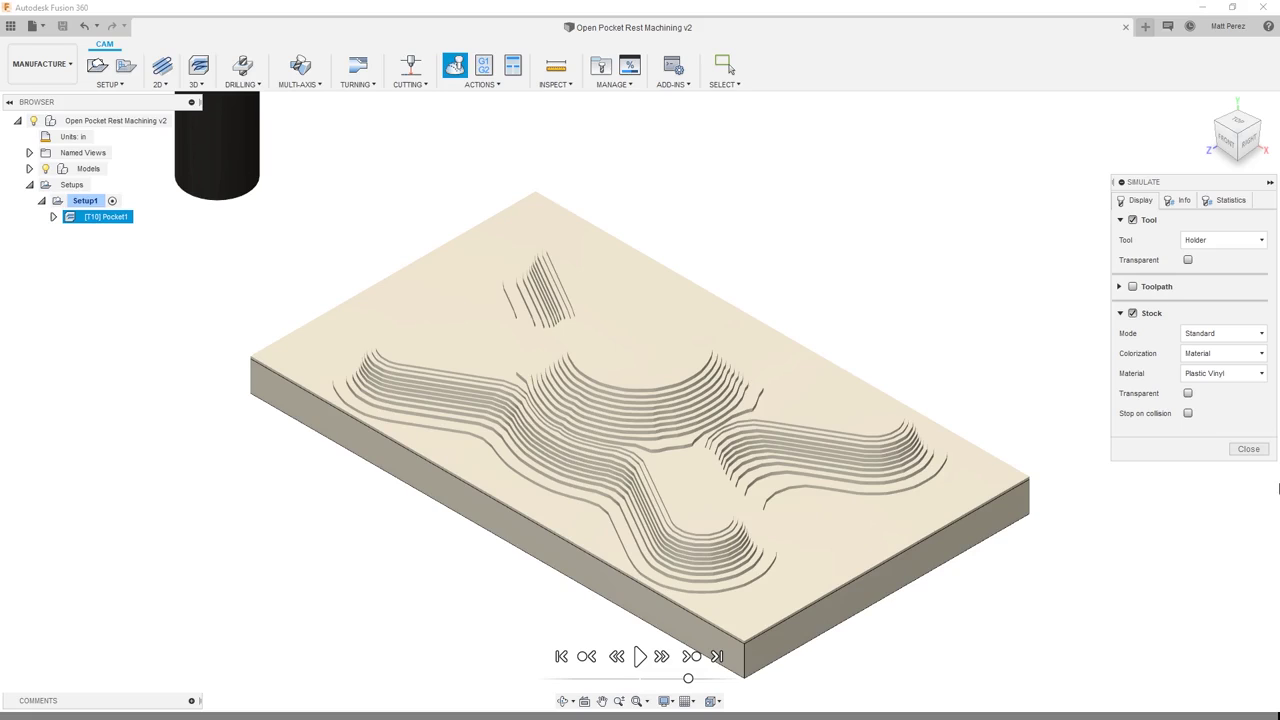
Close the simulation and duplicate the Pocket1 operation in Setup1
left_click(1248, 449)
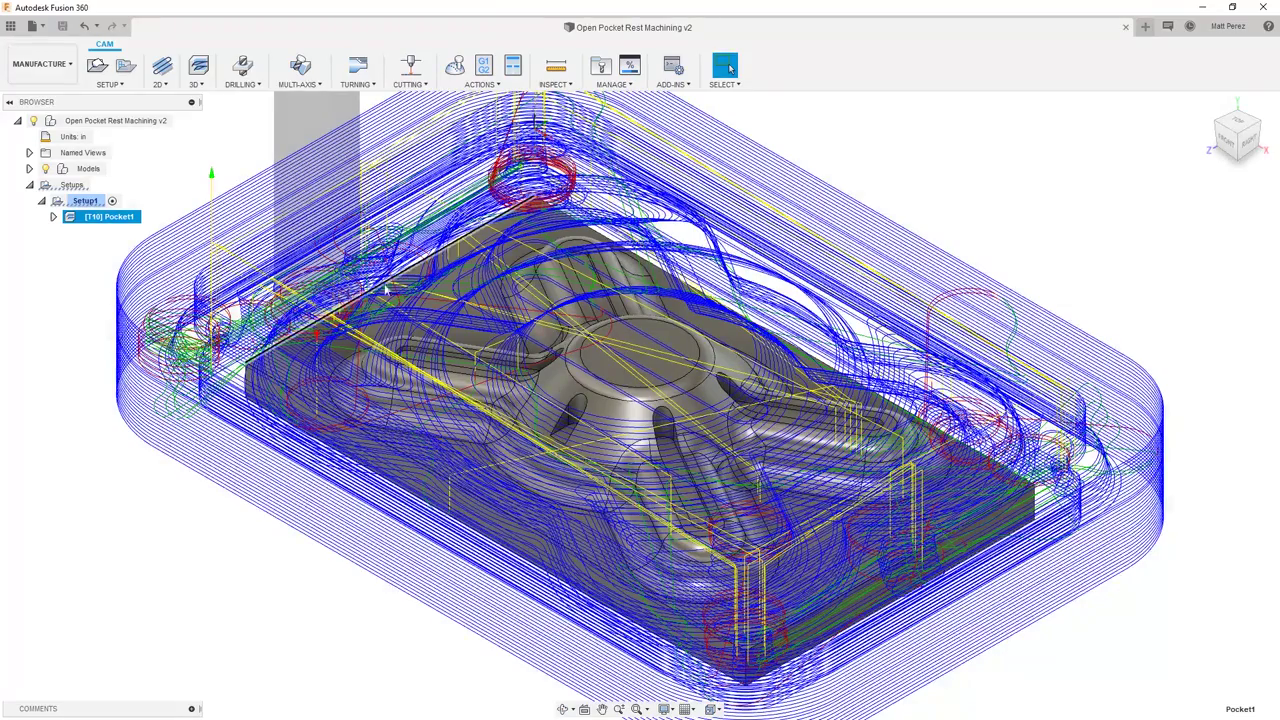
left_click(96, 236)
right_click(98, 223)
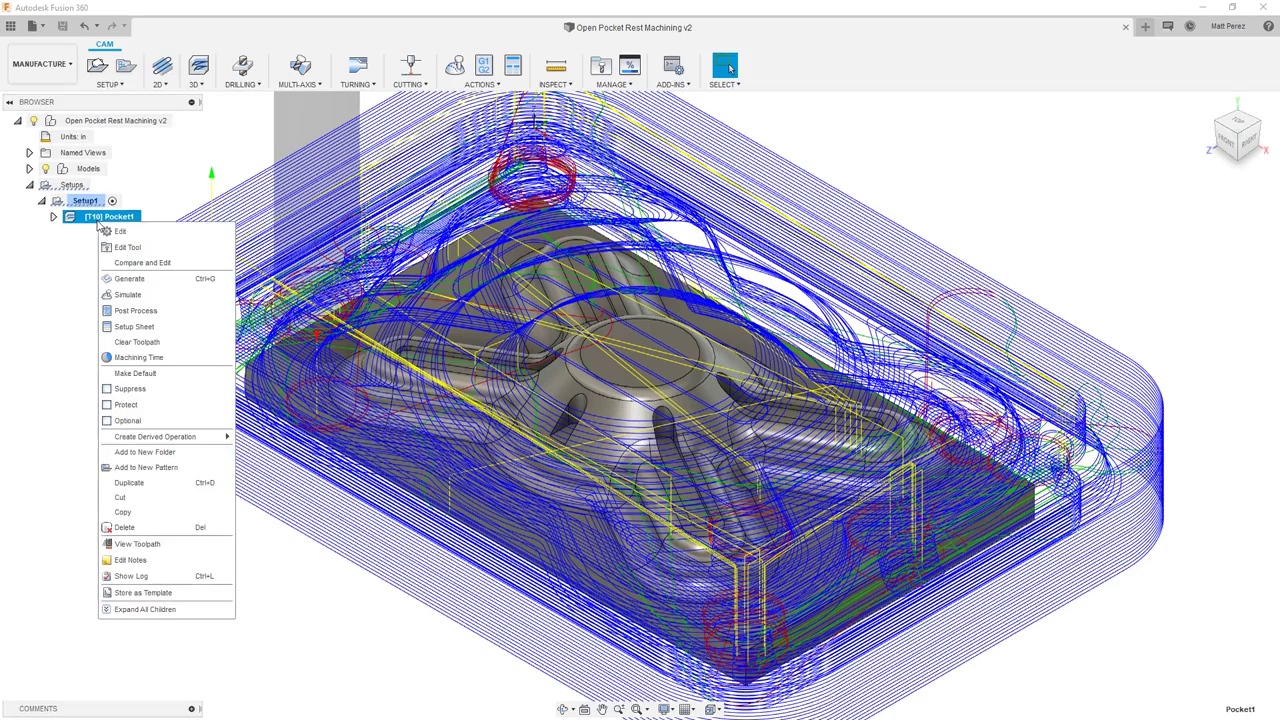
left_click(129, 483)
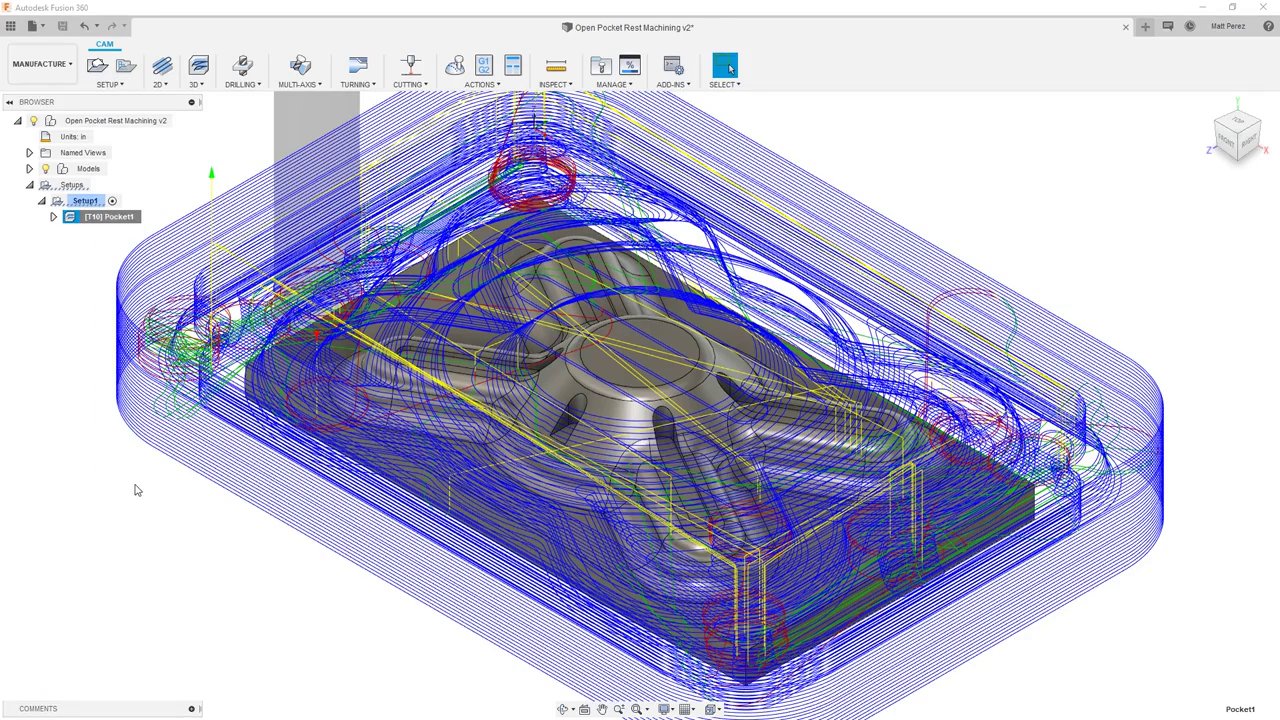
Edit the duplicated pocket and assign tool 7, the Ø3/16" flat finishing mill from the CAD CAM Specialization Course 2 library
left_click(107, 233)
right_click(107, 234)
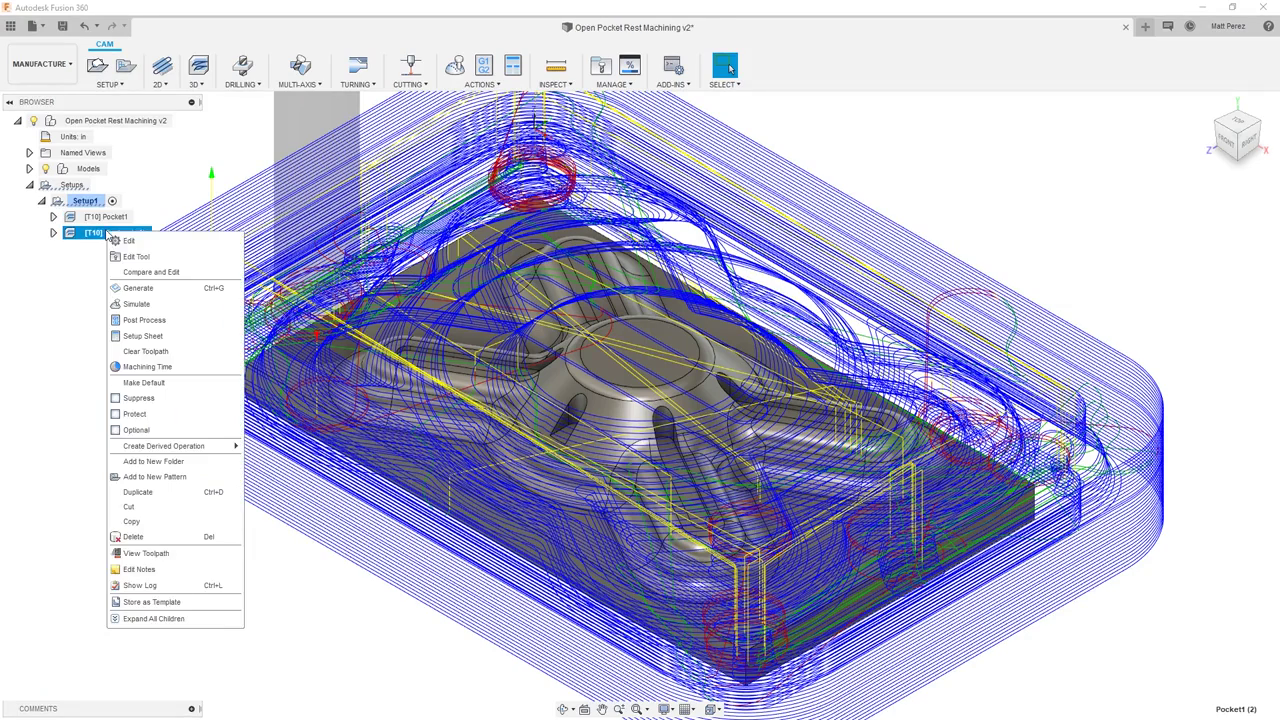
left_click(117, 247)
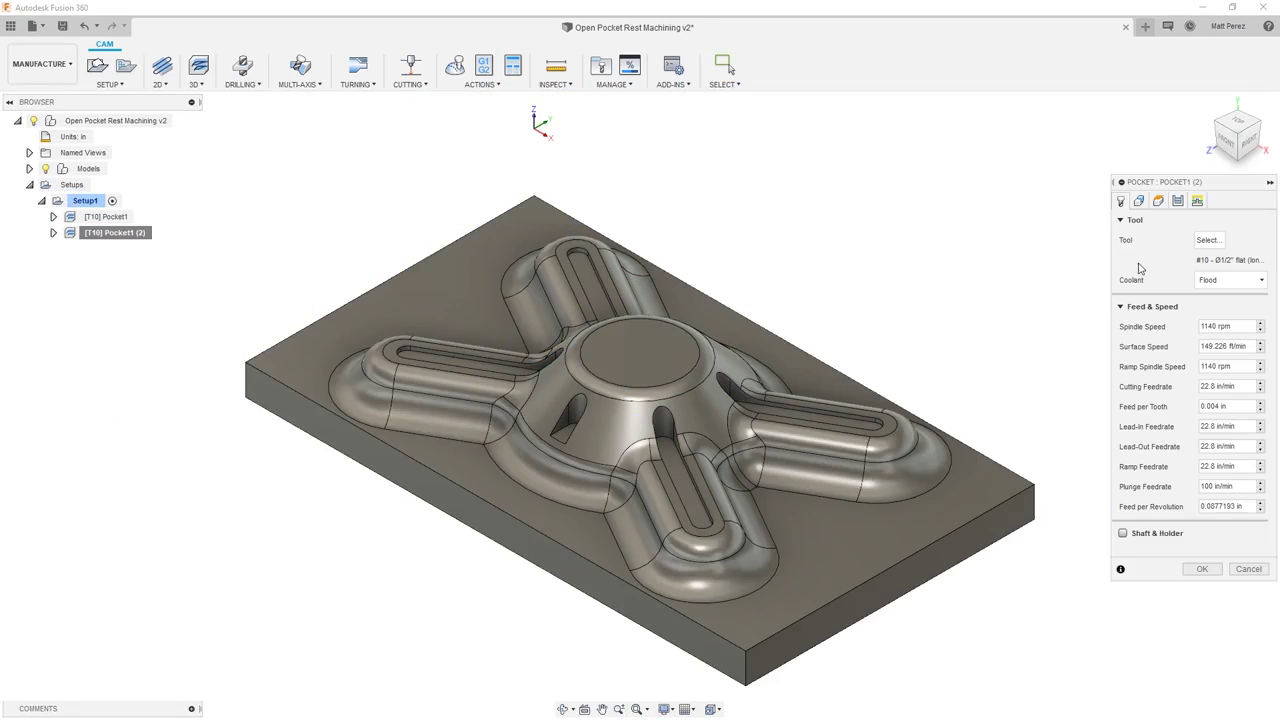
left_click(1208, 241)
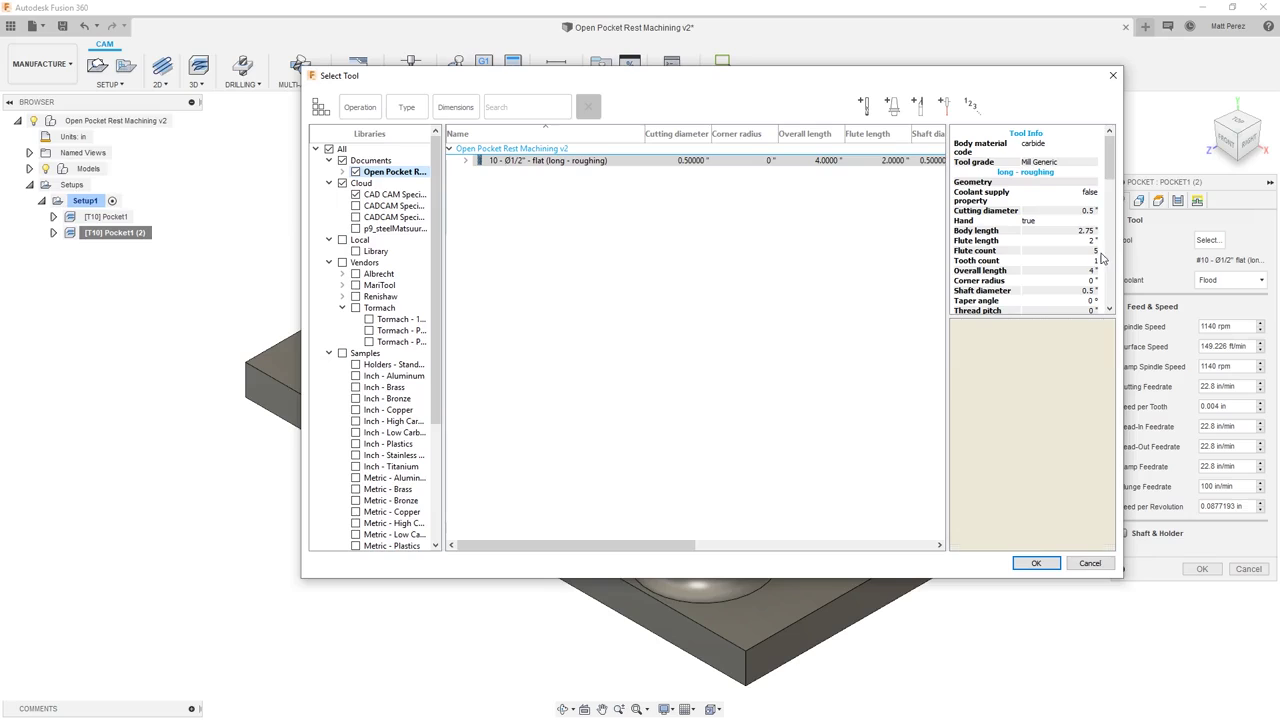
left_click(414, 196)
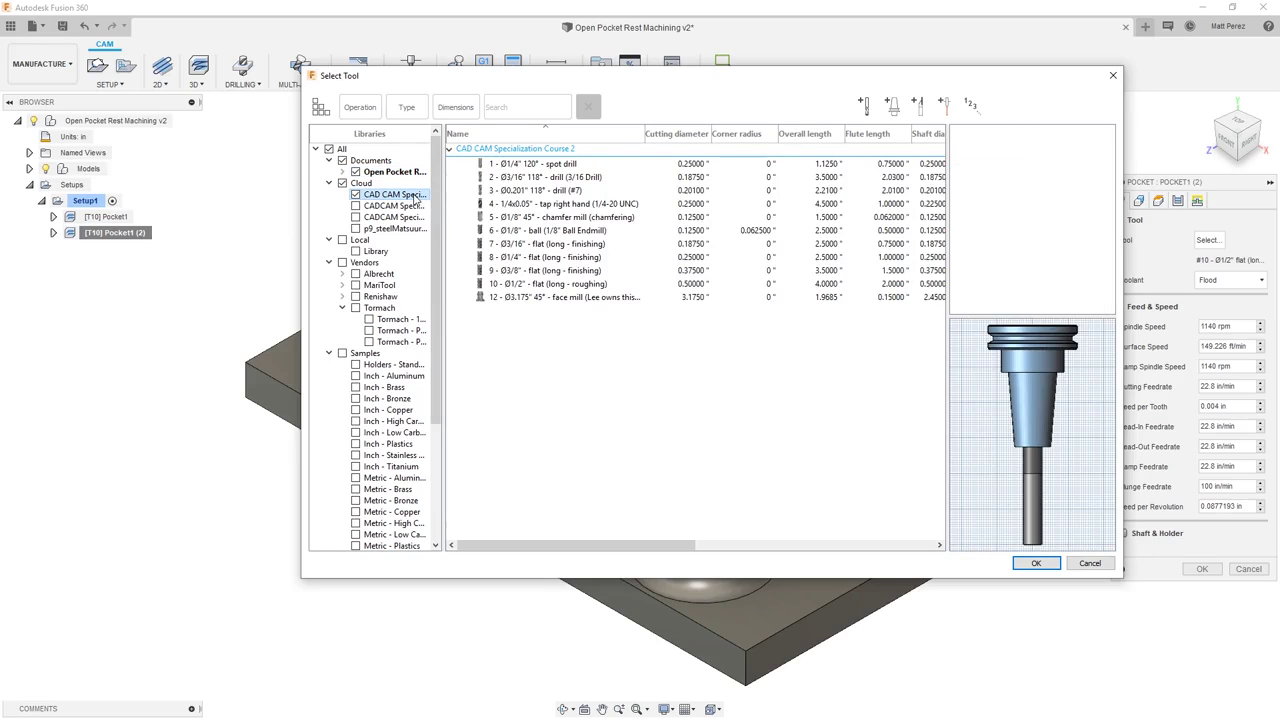
left_click(525, 244)
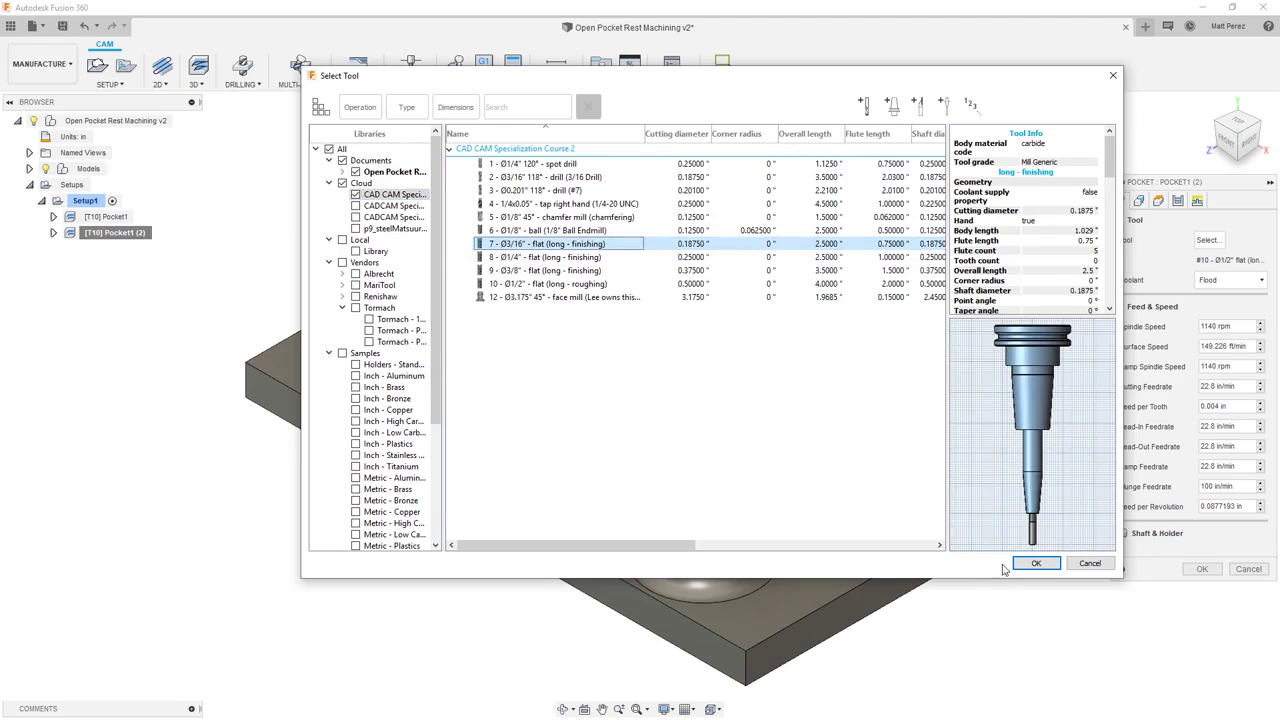
left_click(1036, 563)
Enable rest machining from previous operations for the duplicated pocket and set its adjustment to Machine cusps
left_click(1139, 200)
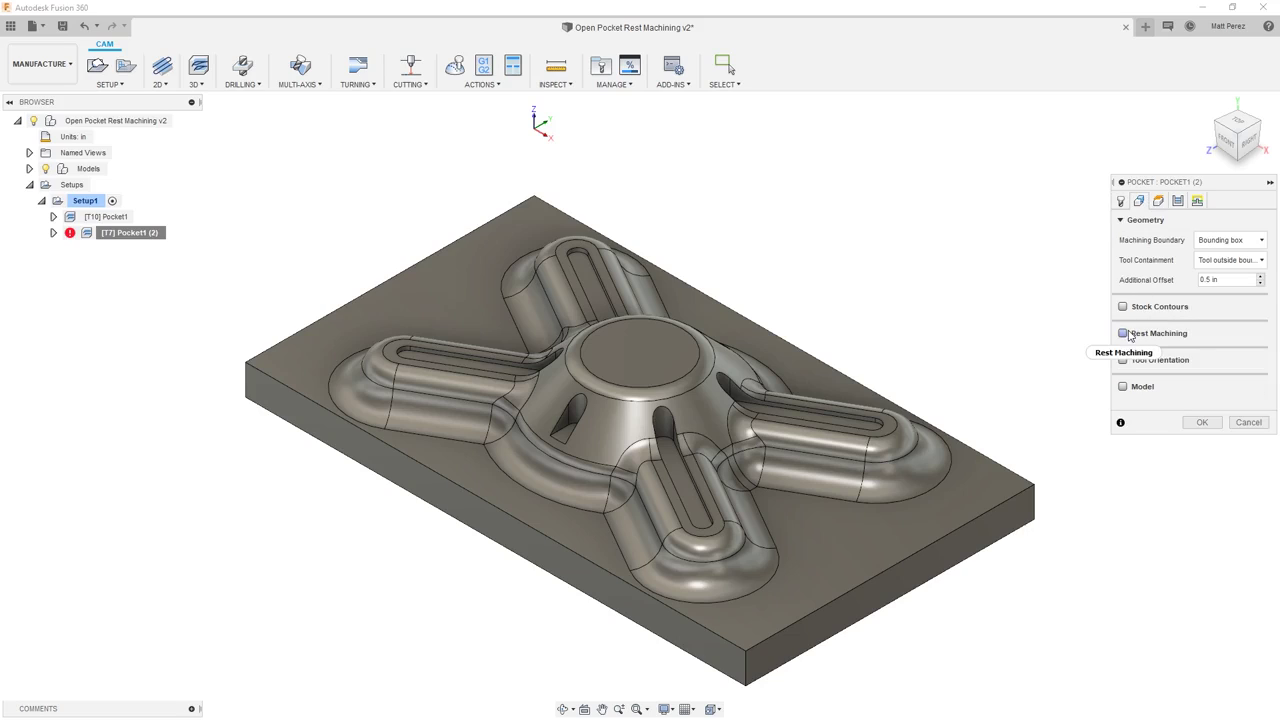
left_click(1124, 334)
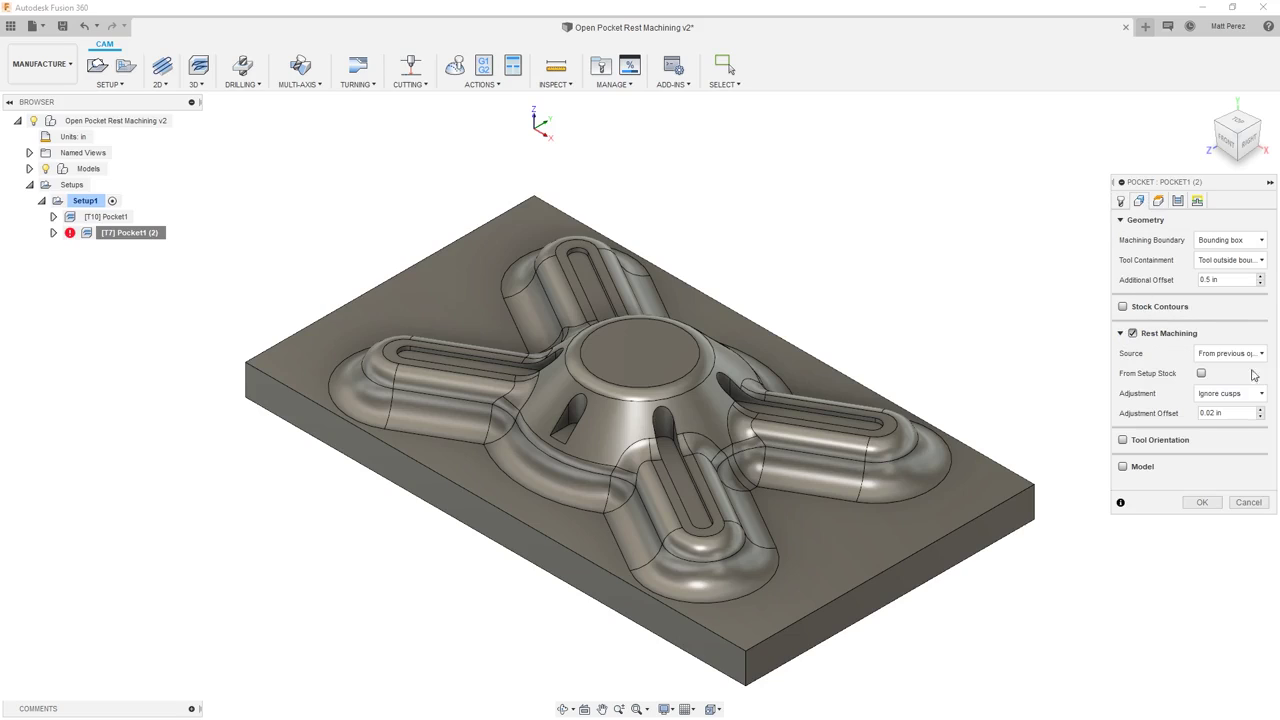
left_click(1252, 354)
left_click(1248, 376)
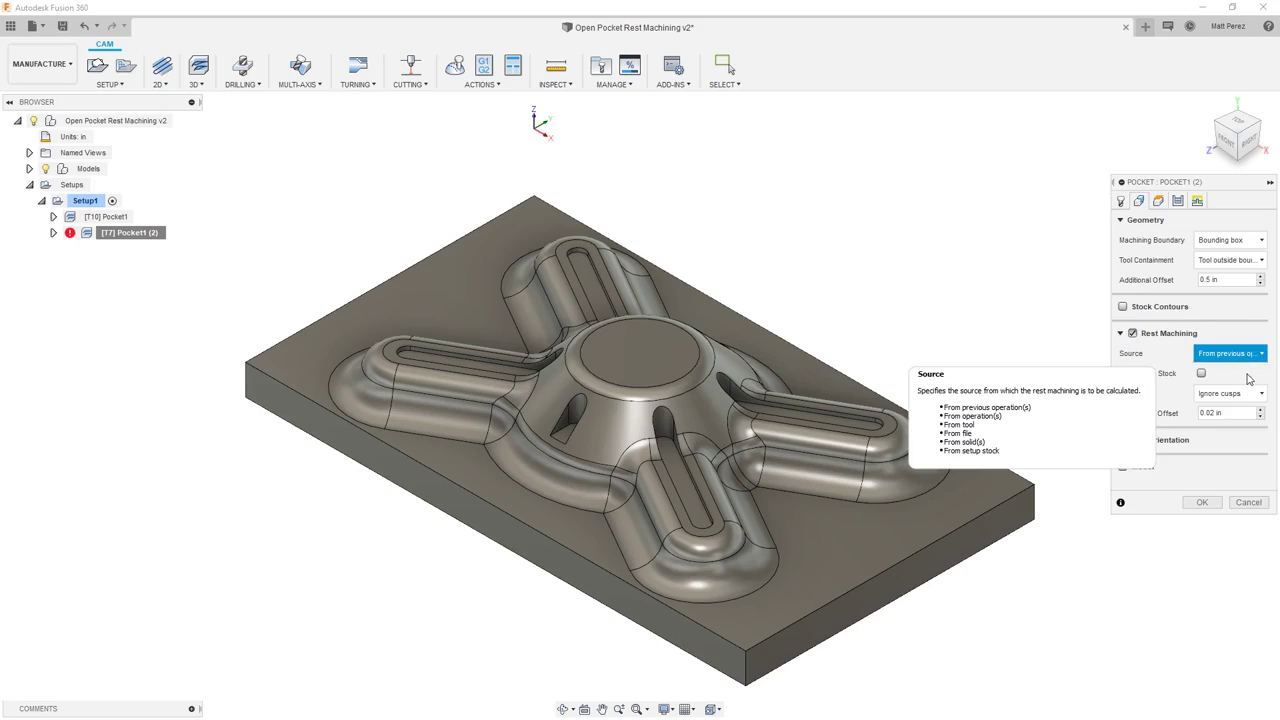
left_click(1247, 396)
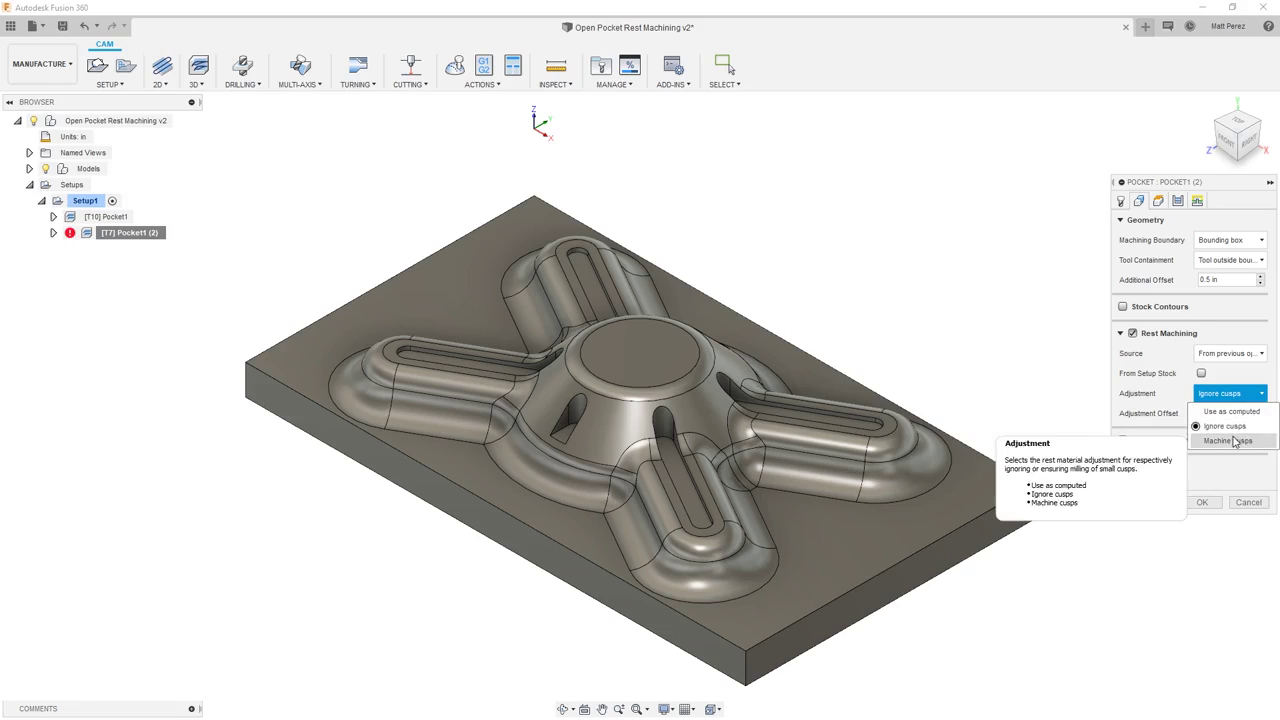
left_click(1233, 440)
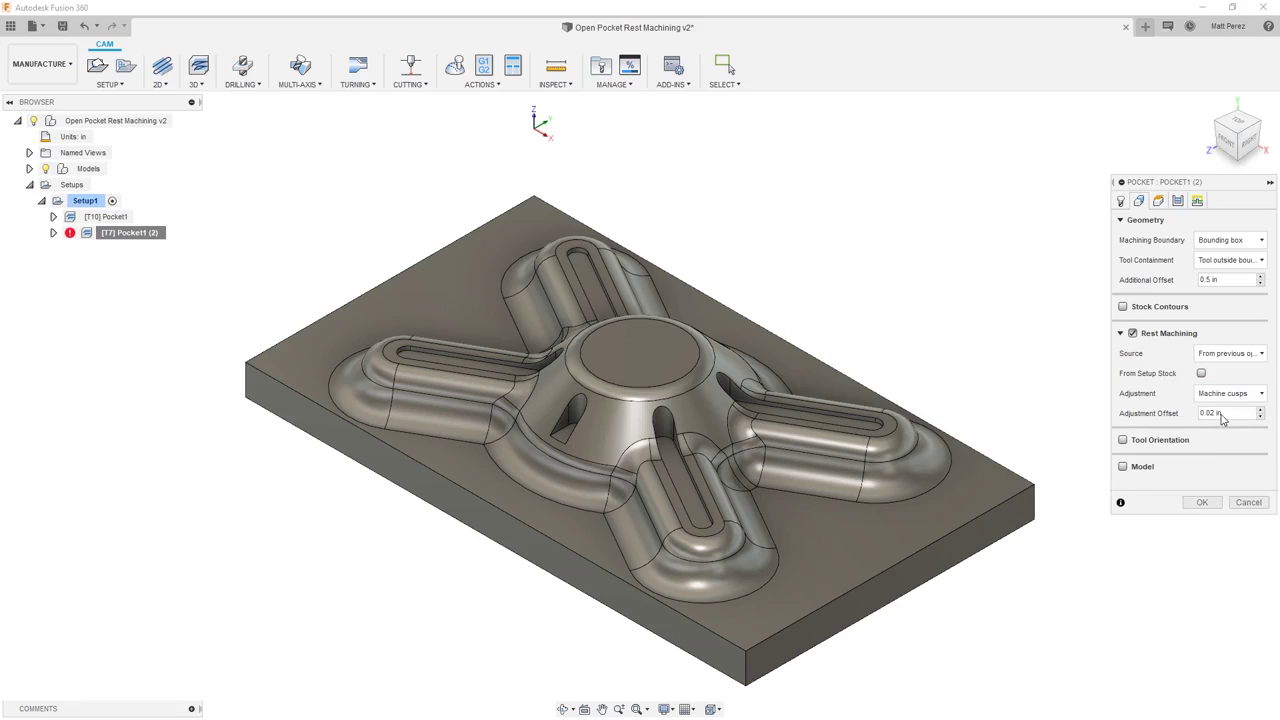
Review the duplicated pocket's tool containment and pass settings, and accept the operation to generate its toolpath
left_click(1204, 261)
mouse_move(1215, 313)
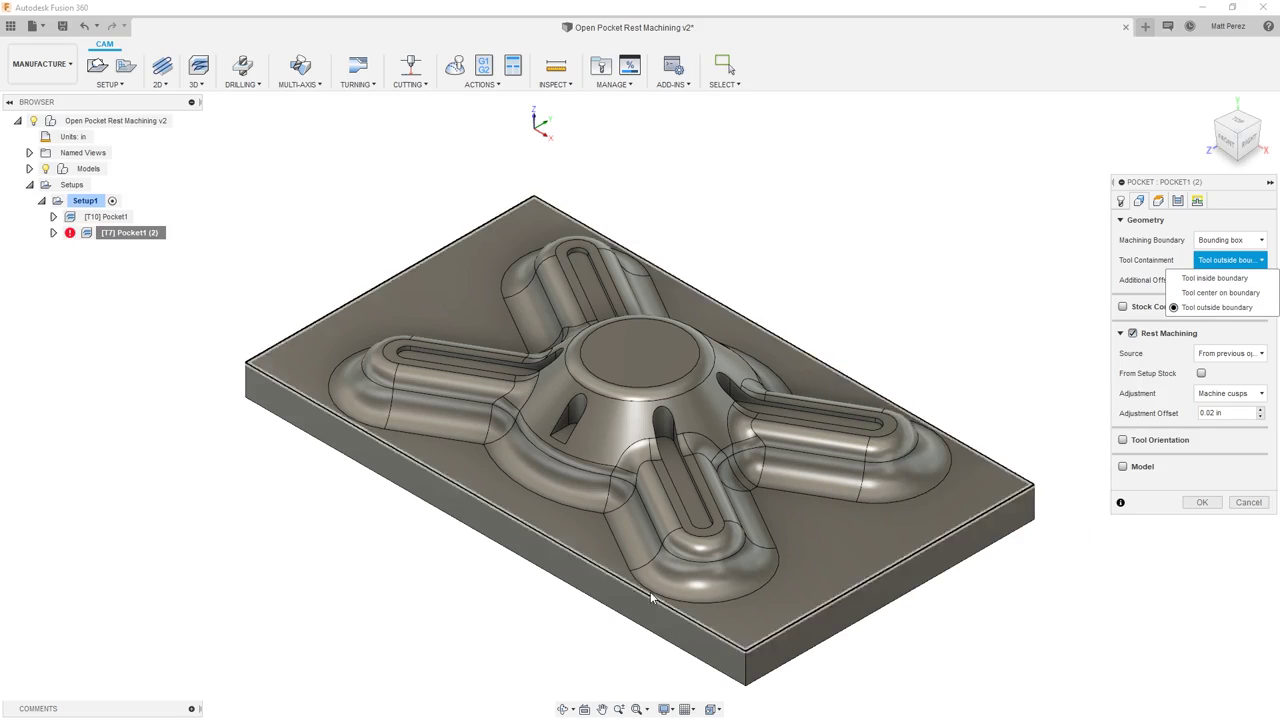
left_click(1178, 202)
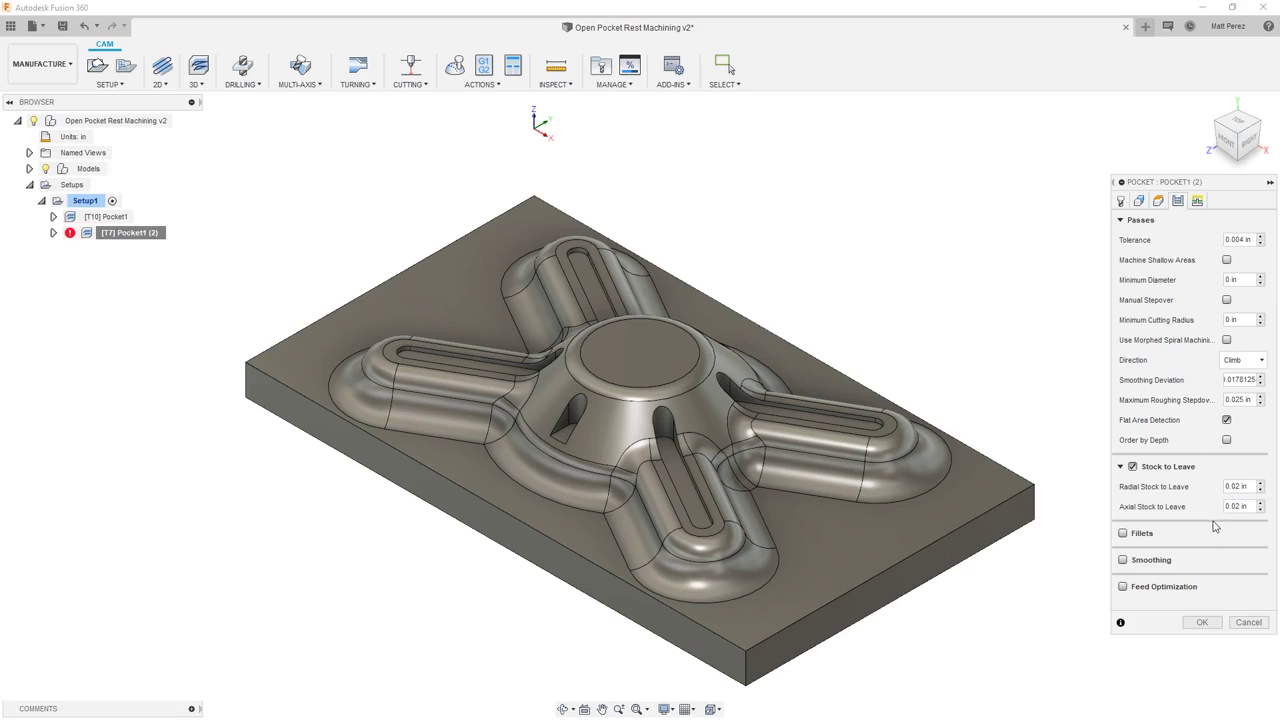
left_click(1202, 622)
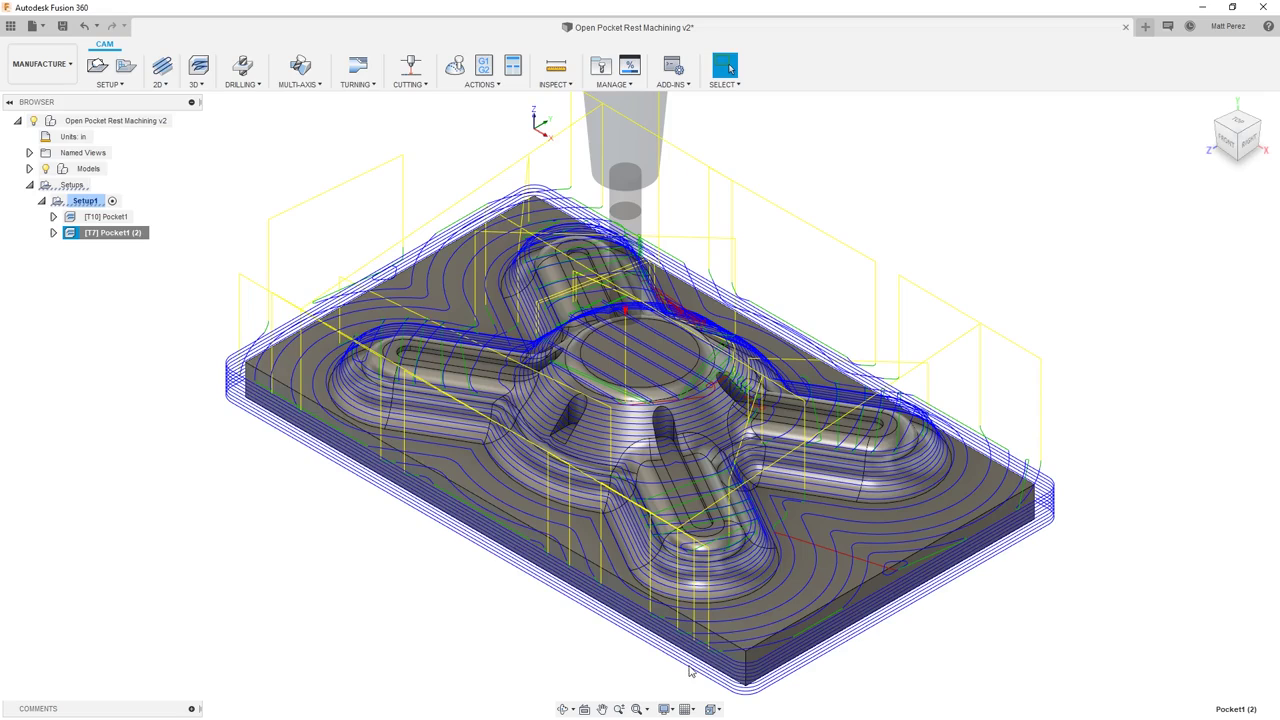
Try a different tool containment setting on the duplicated pocket and regenerate its toolpath
right_click(95, 234)
left_click(115, 245)
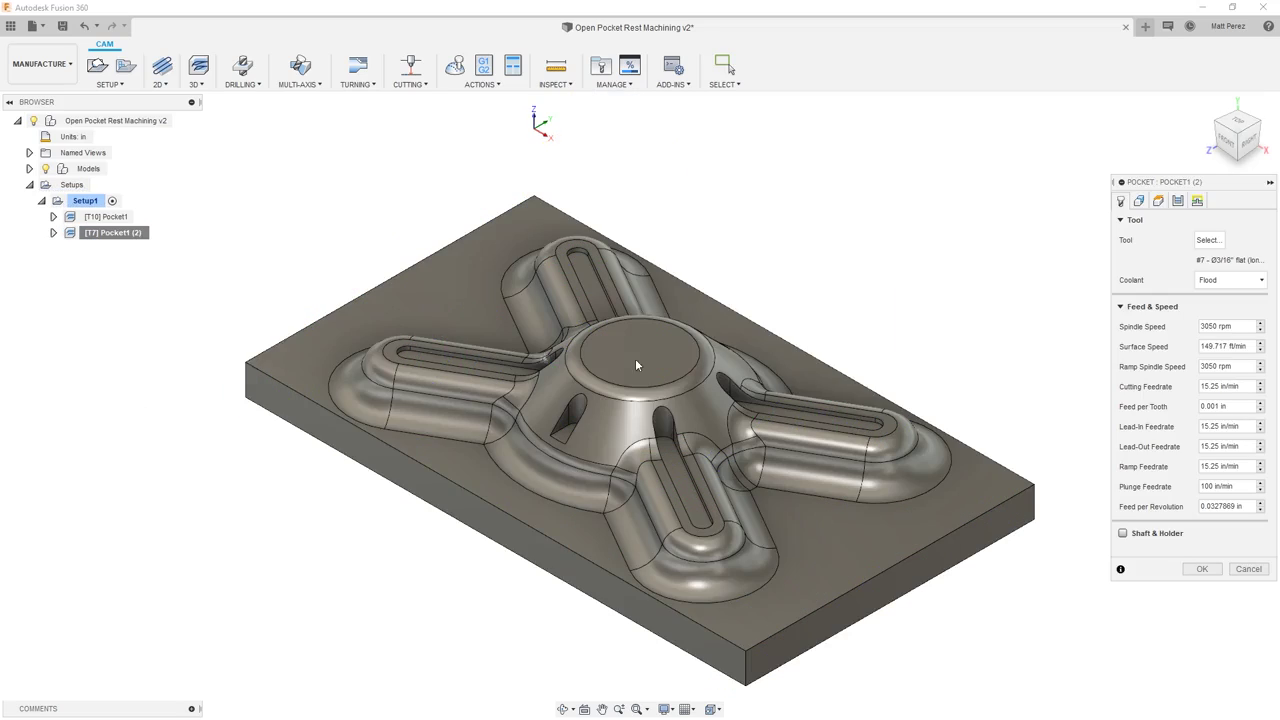
left_click(1139, 200)
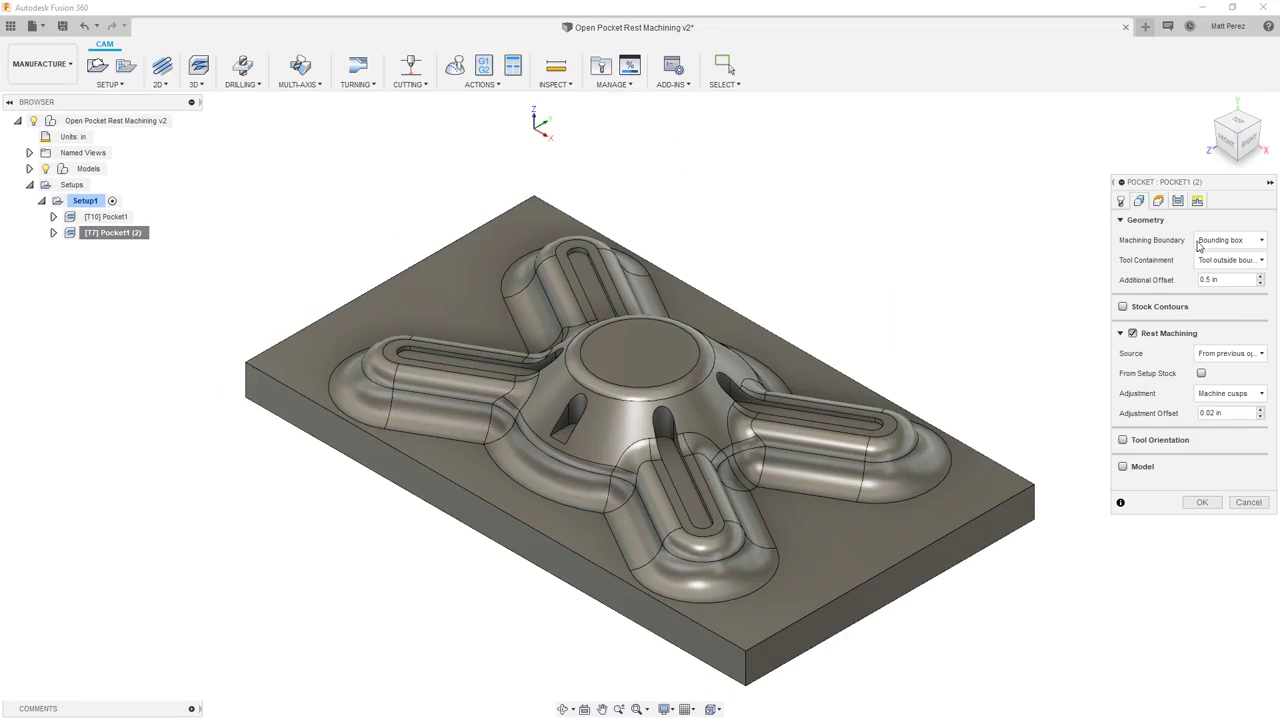
left_click(1221, 262)
left_click(1240, 281)
left_click(1202, 502)
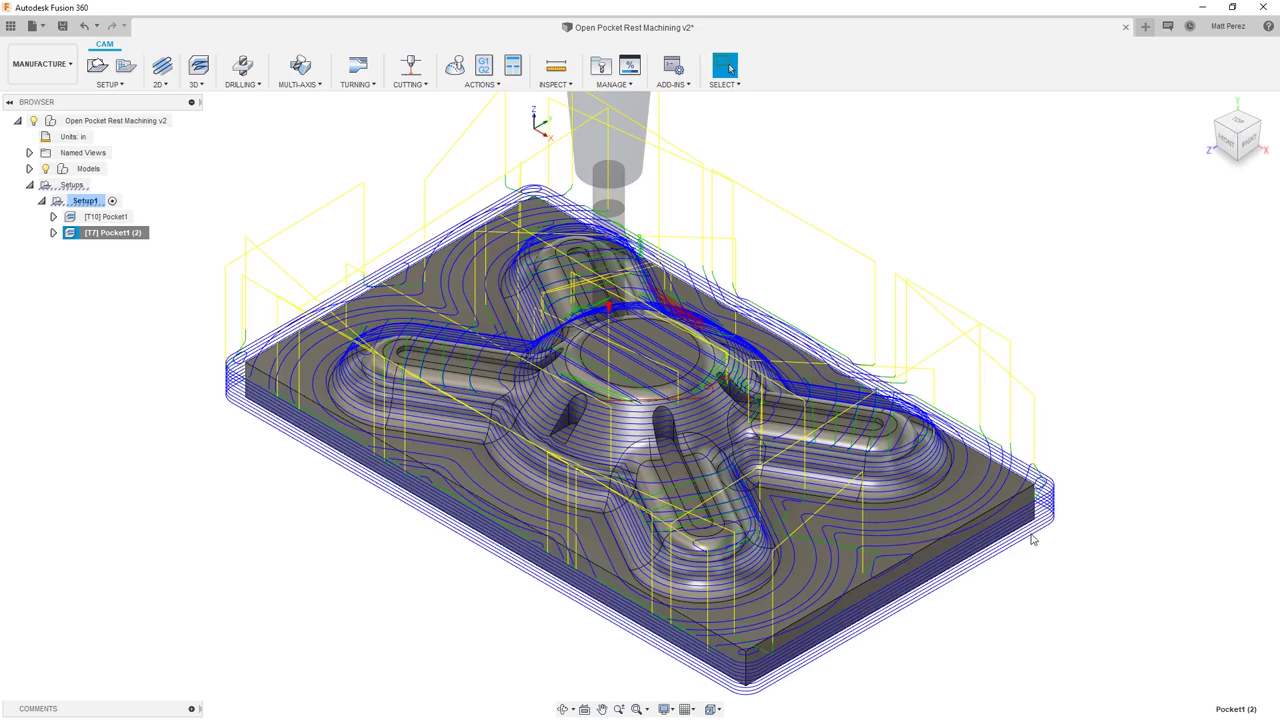
Set the duplicated pocket's tool containment to Tool inside boundary, adjust the additional offset, and regenerate the toolpath
right_click(111, 235)
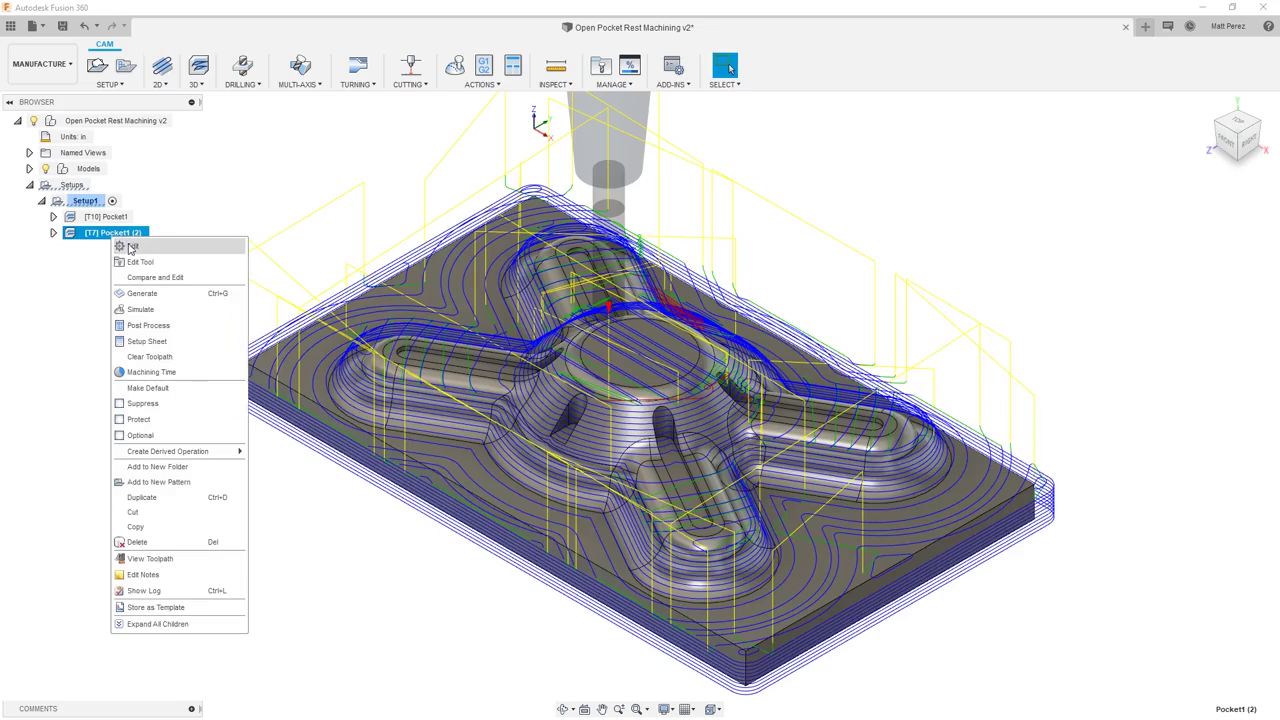
left_click(130, 246)
left_click(1139, 200)
left_click(1230, 260)
left_click(1236, 281)
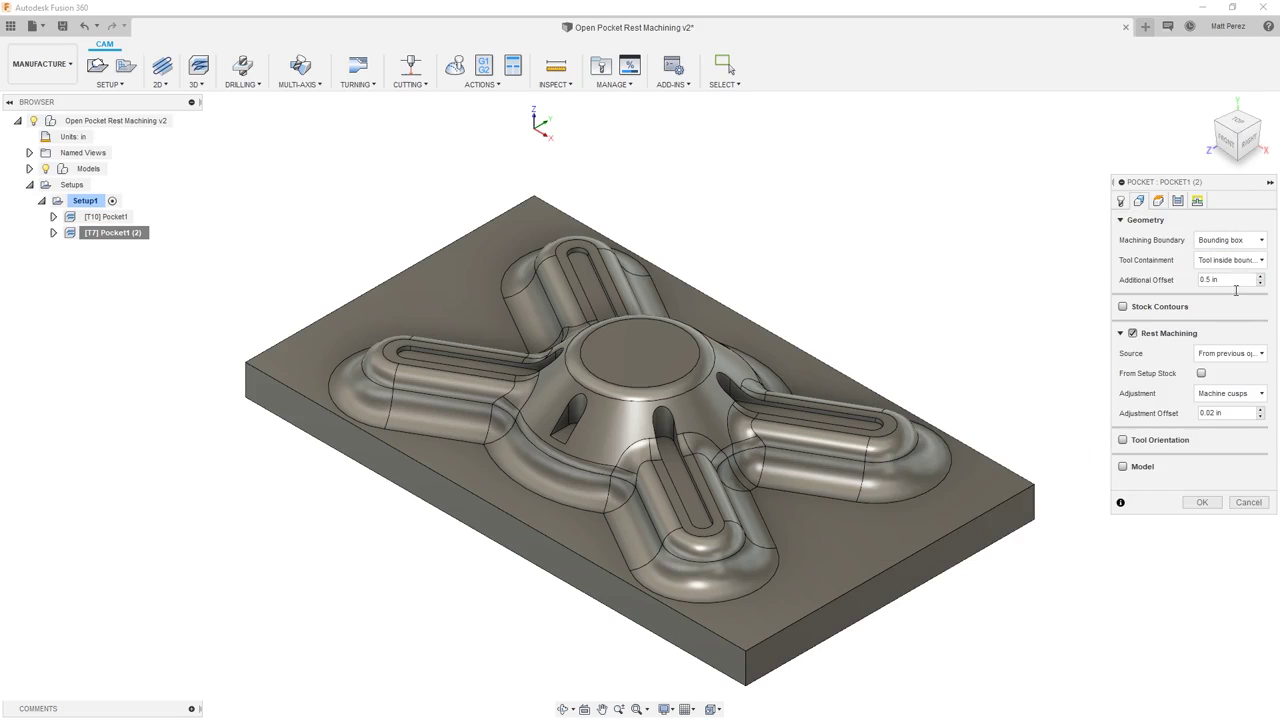
left_click(1246, 281)
left_click(1202, 502)
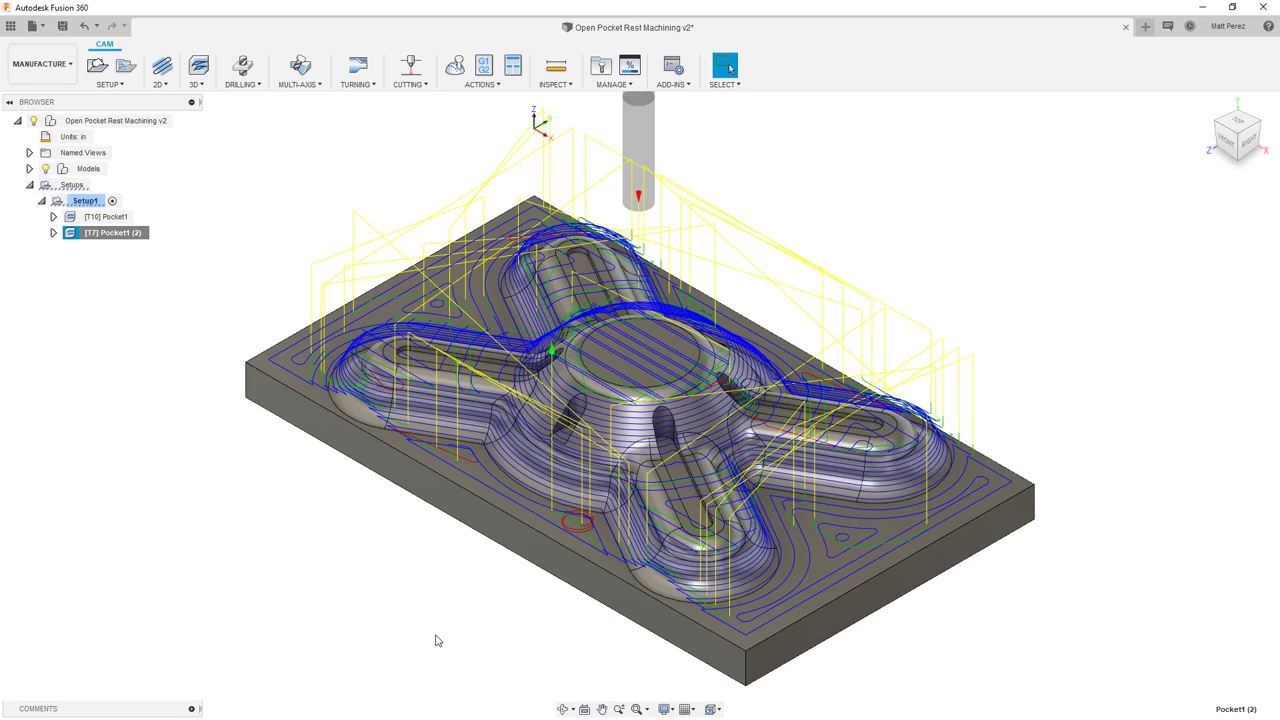
Simulate all of Setup1, skip past the first pocket, and play the rest machining operation
left_click(72, 203)
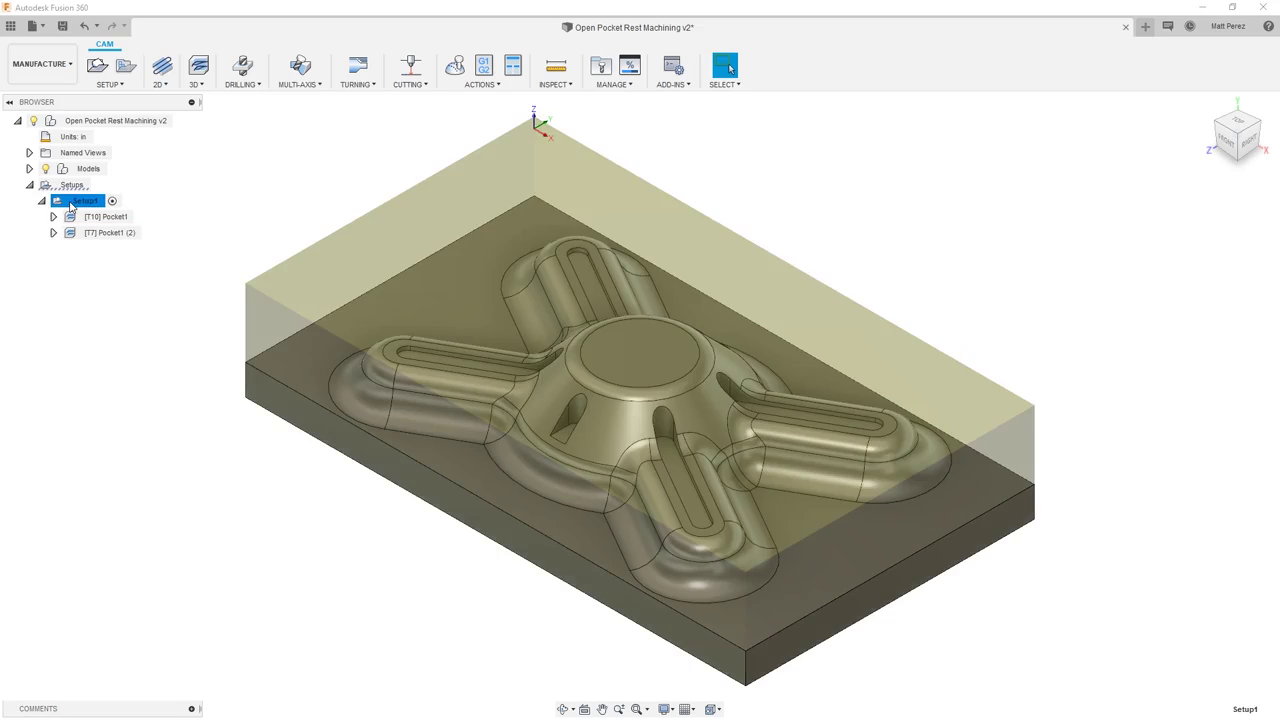
left_click(455, 65)
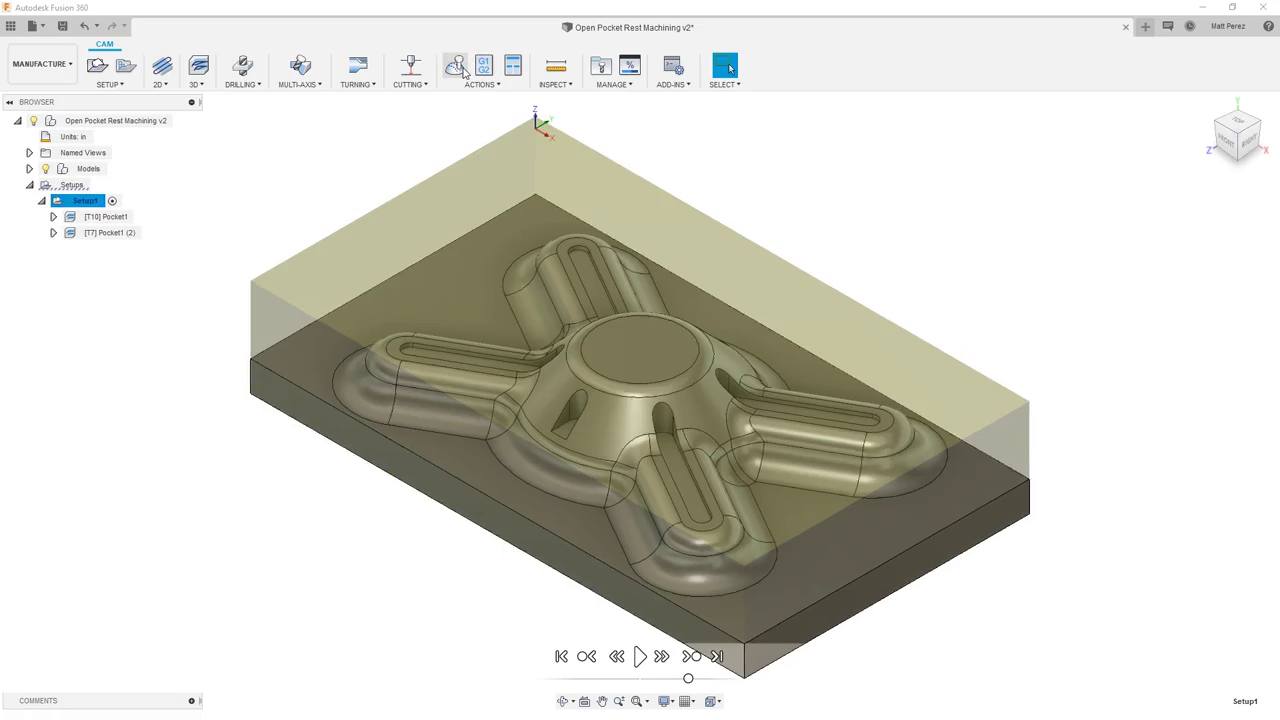
left_click(691, 656)
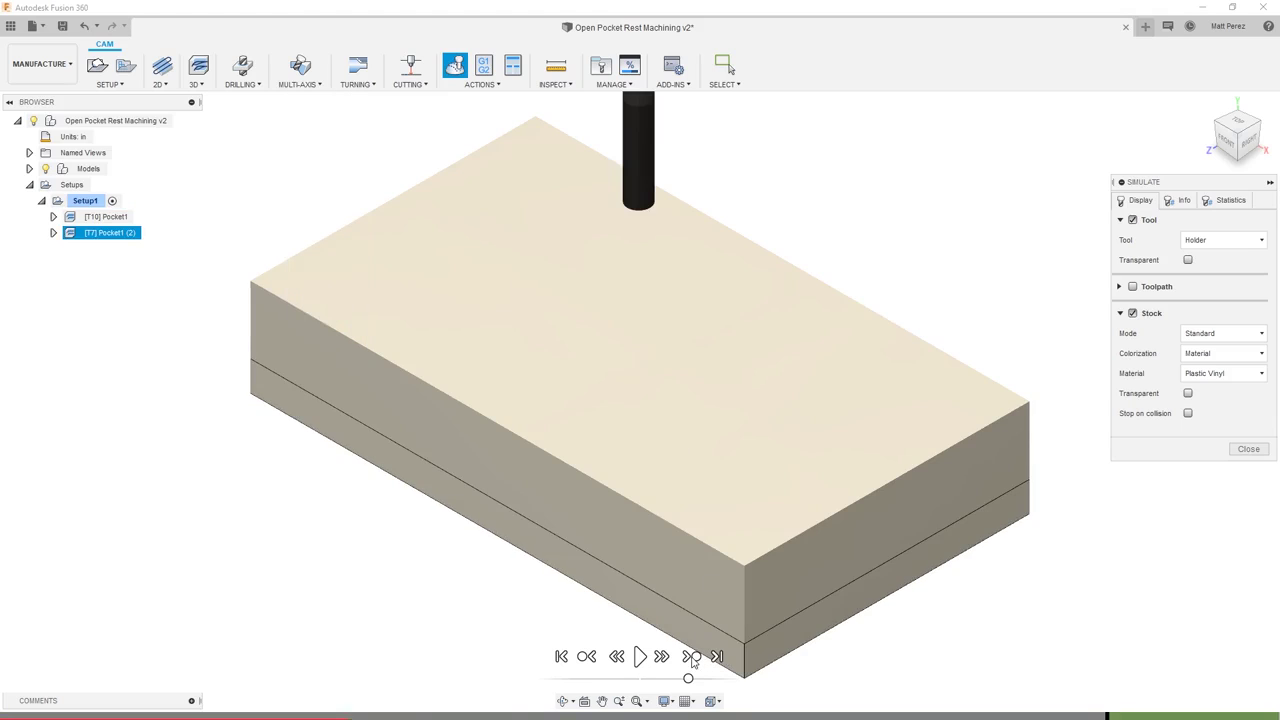
left_click(691, 656)
left_click(641, 656)
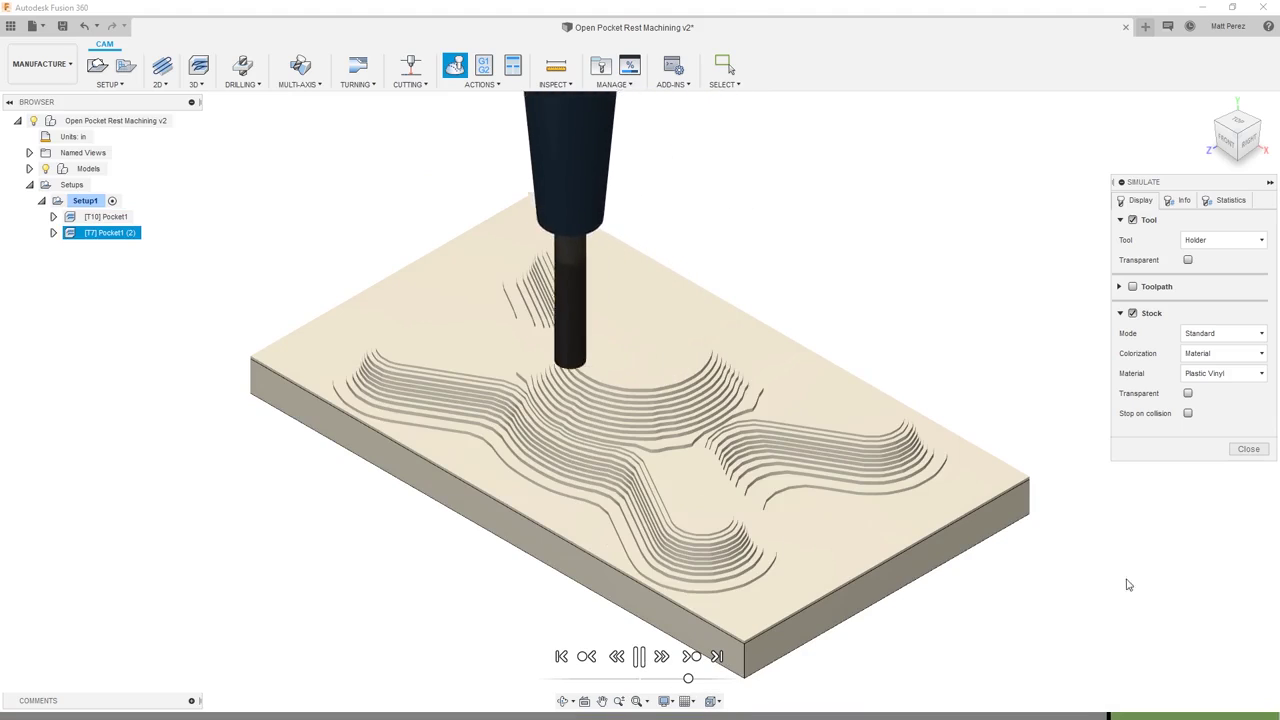
Show the simulated stock as Ceramic with colorization by Operation, inspect the rest cuts, and close the simulation
left_click(1225, 373)
left_click(1233, 398)
left_click(1225, 353)
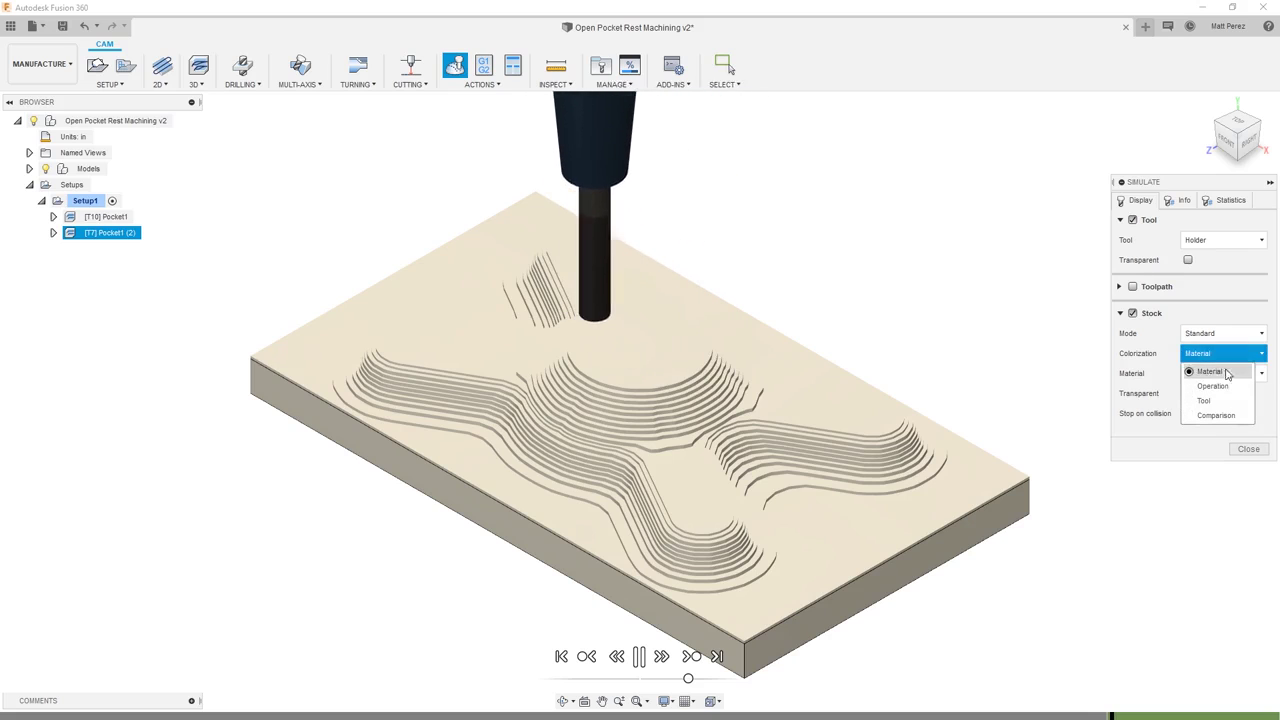
left_click(1213, 386)
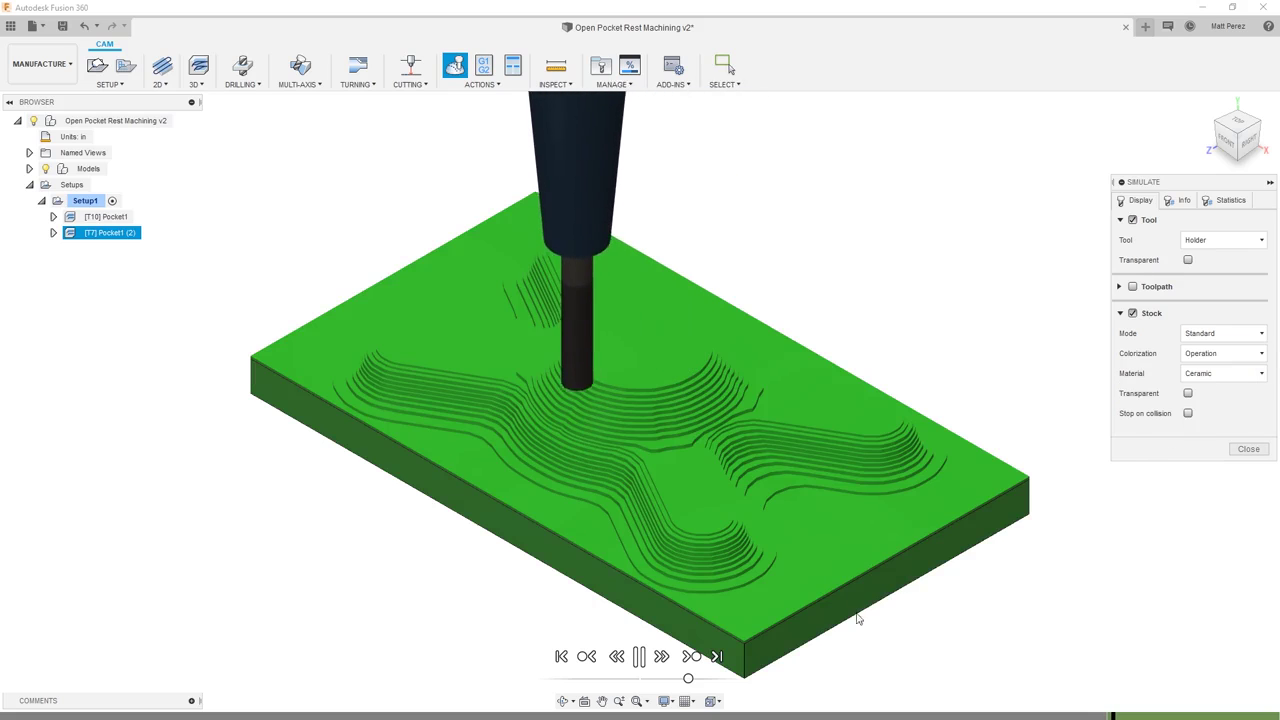
middle_click_drag(846, 597, 834, 574, "shift")
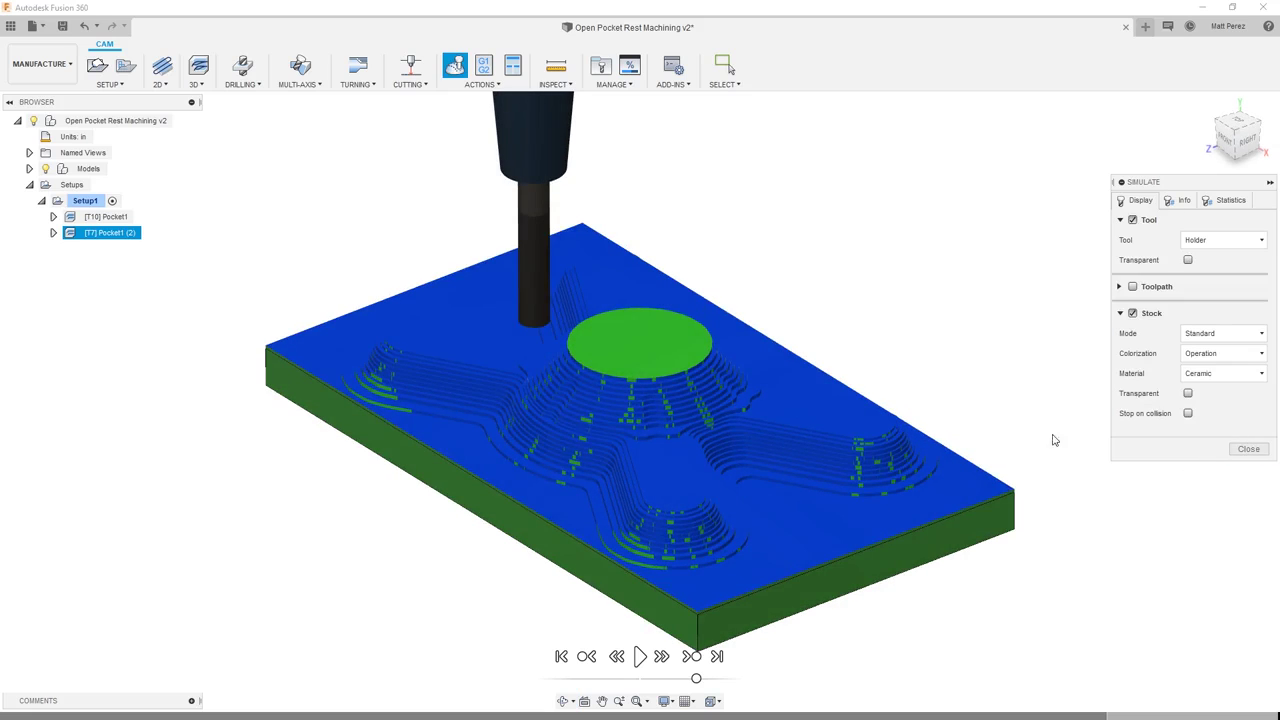
left_click(1252, 449)
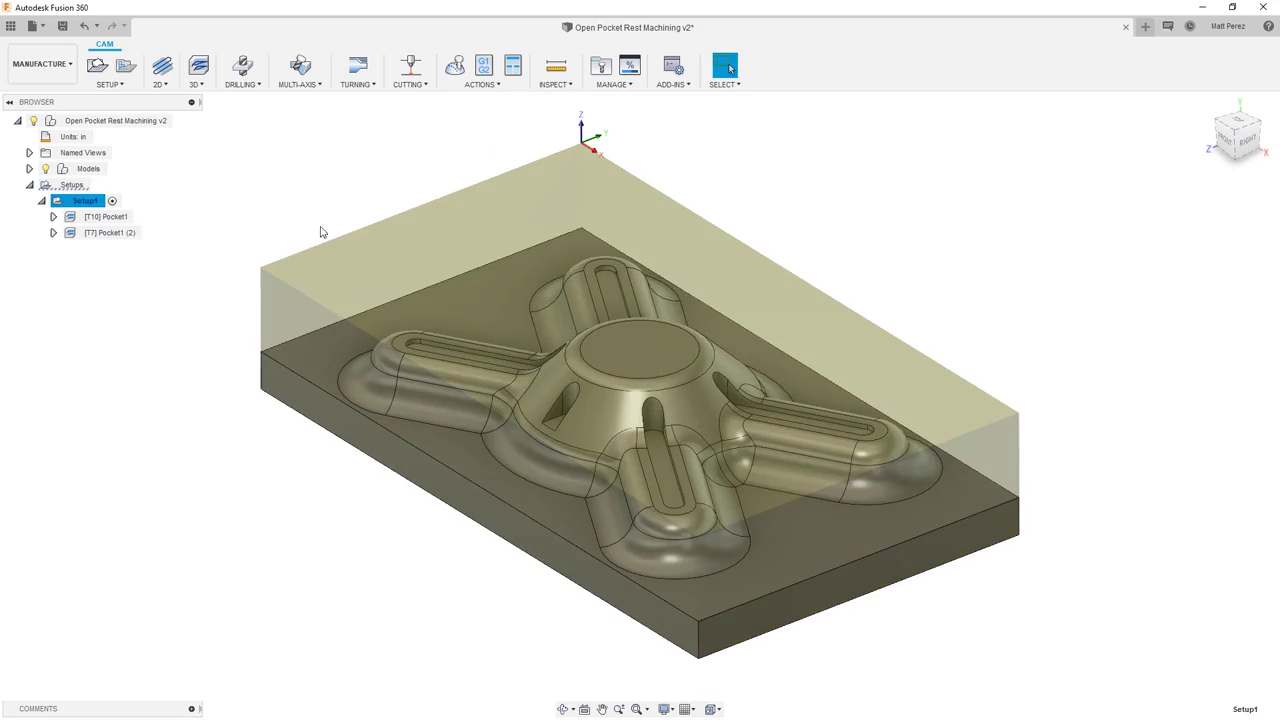
Edit the duplicated pocket and replace its tool with the #6 Ø1/8" ball endmill from the CAD CAM Specialization Course 2 library
right_click(106, 232)
left_click(125, 252)
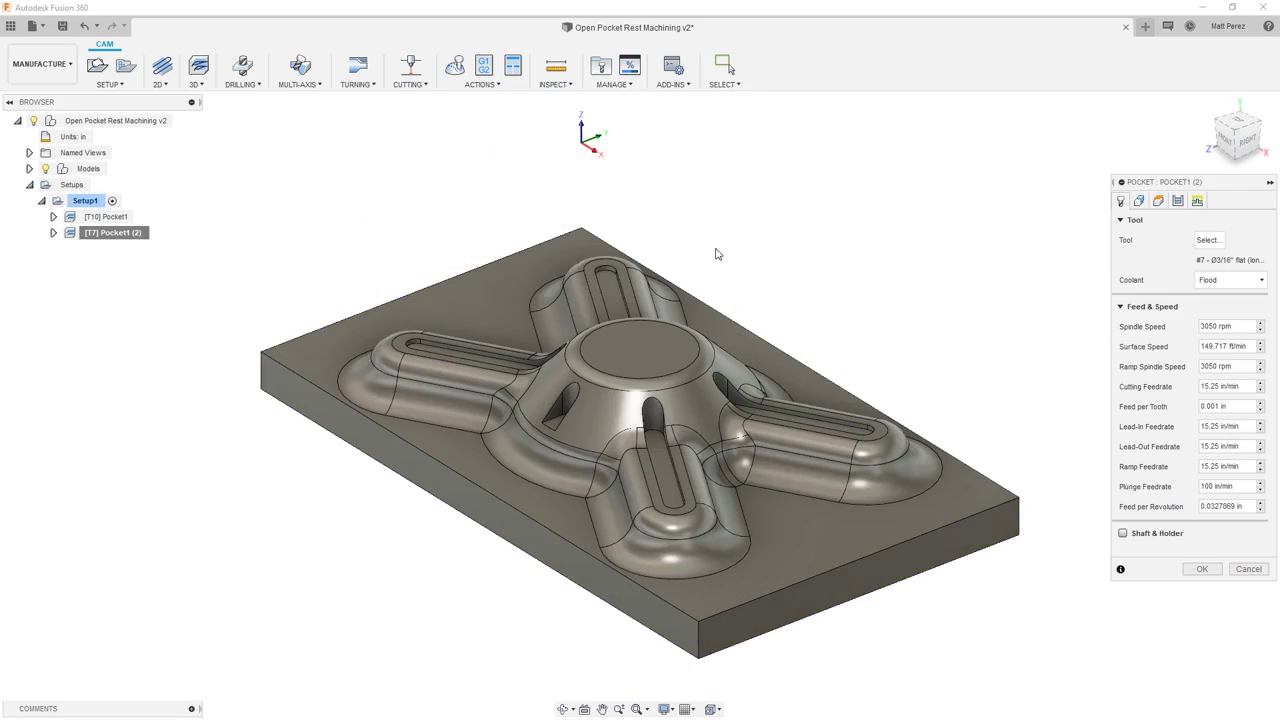
left_click(1213, 237)
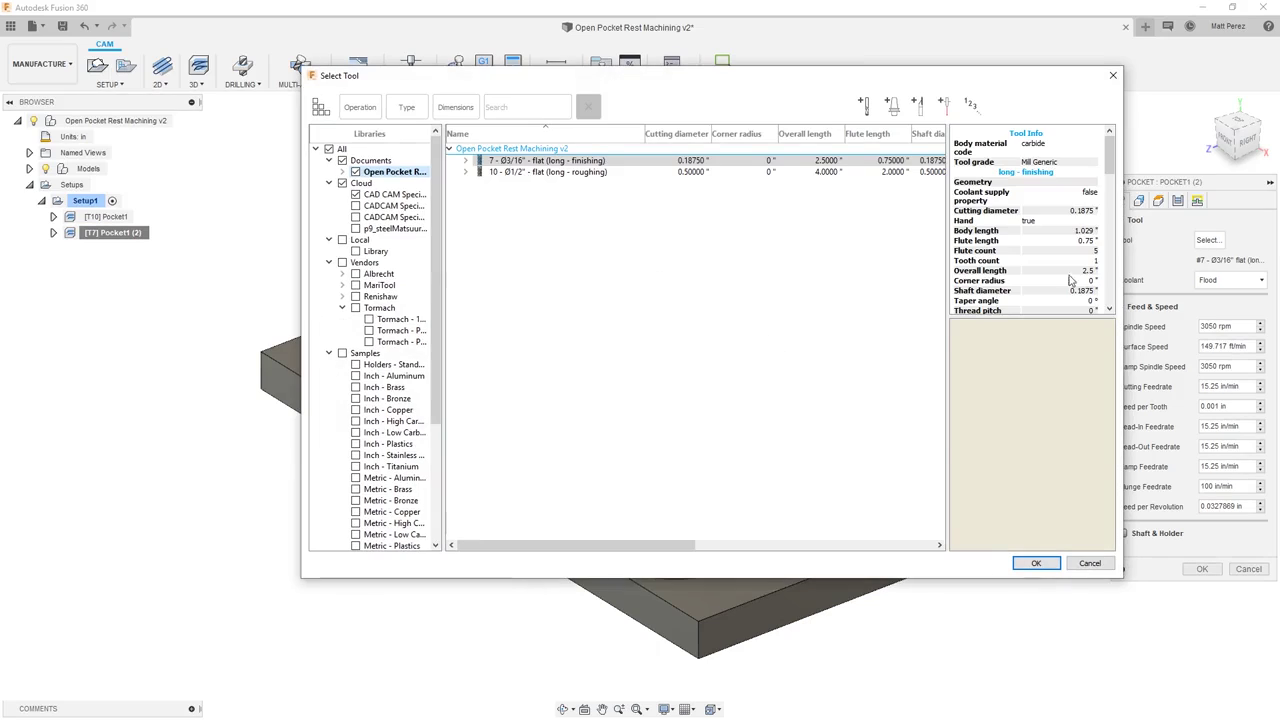
left_click(394, 194)
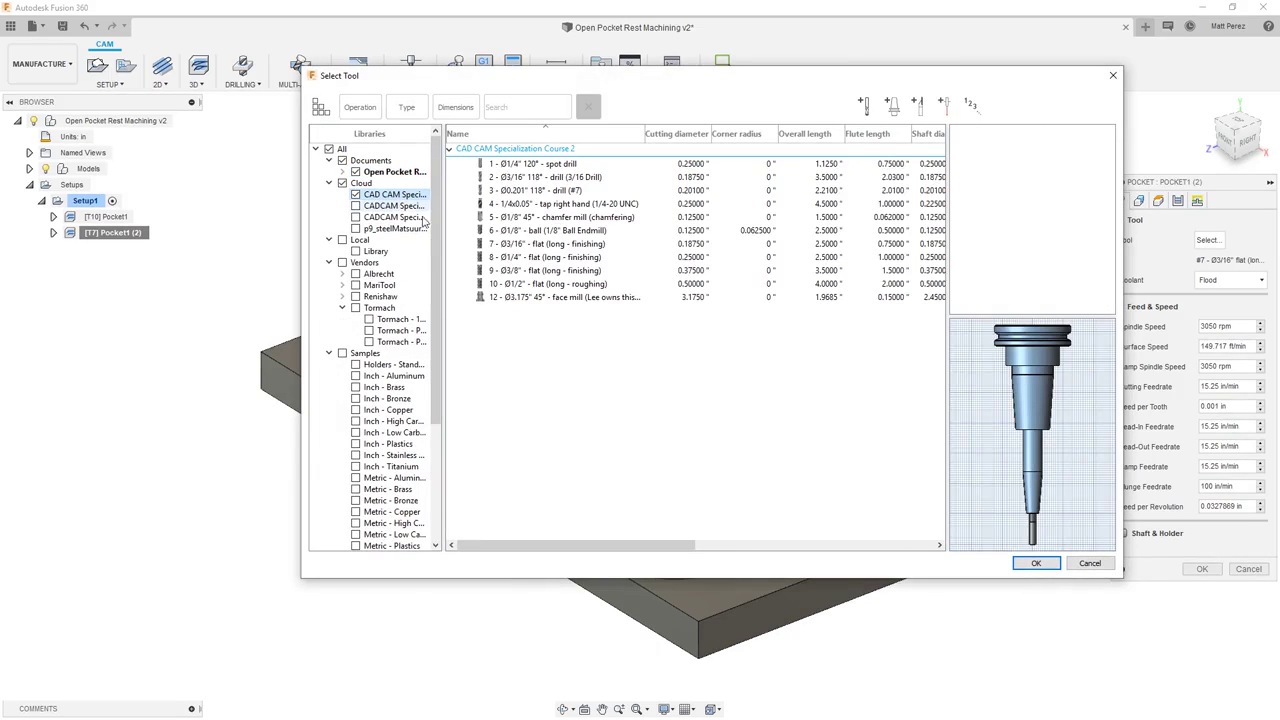
left_click(565, 232)
left_click(1036, 565)
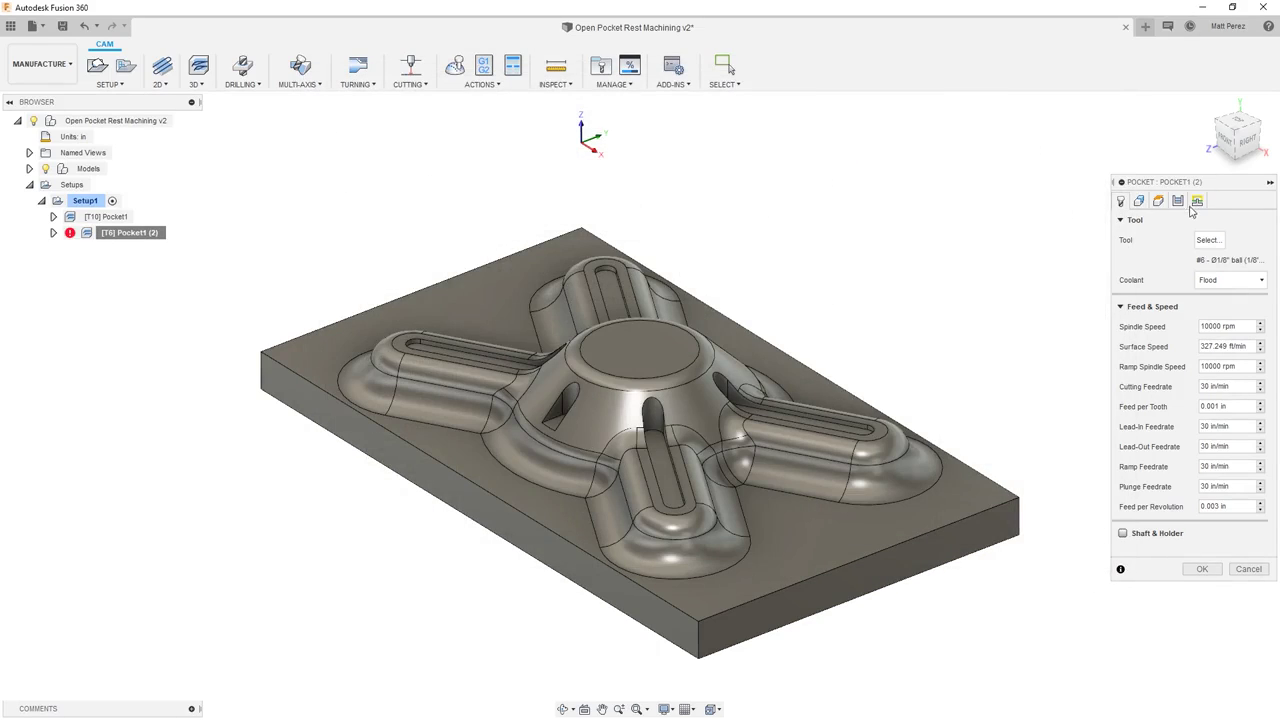
Enable Manual Stepover for the duplicated pocket's passes and regenerate its toolpath with the ball endmill
left_click(1179, 201)
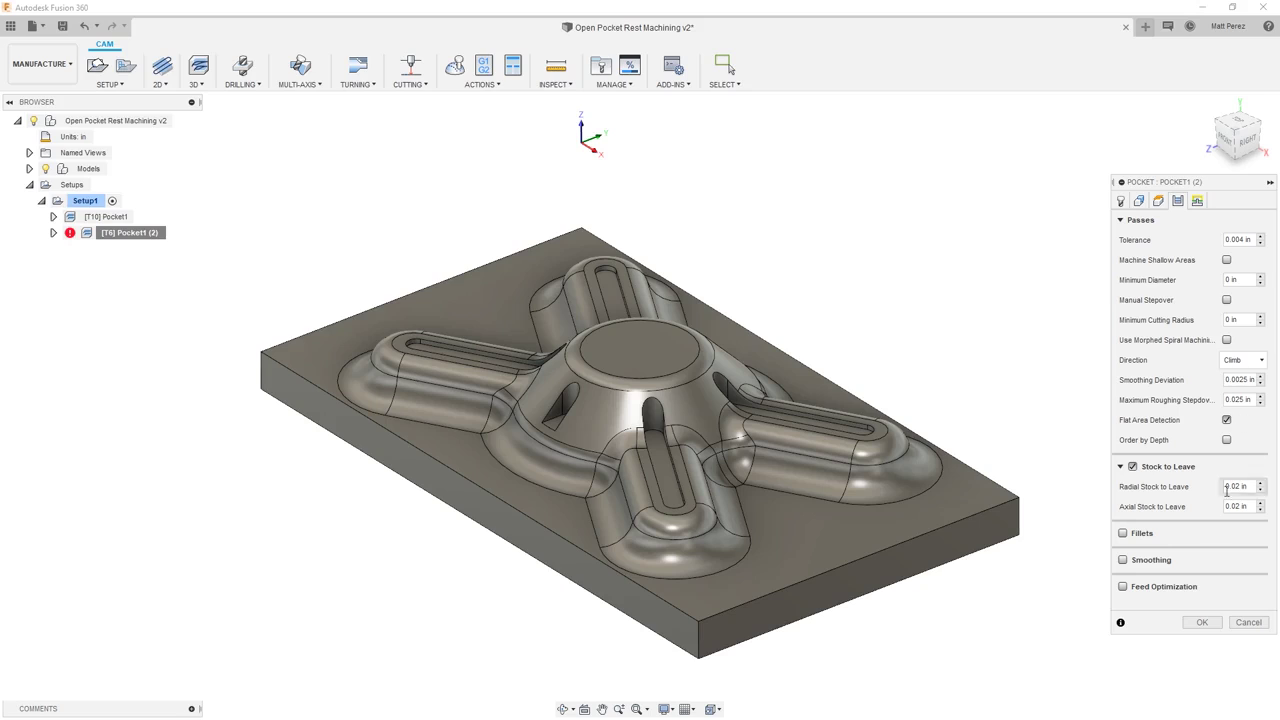
left_click(1202, 622)
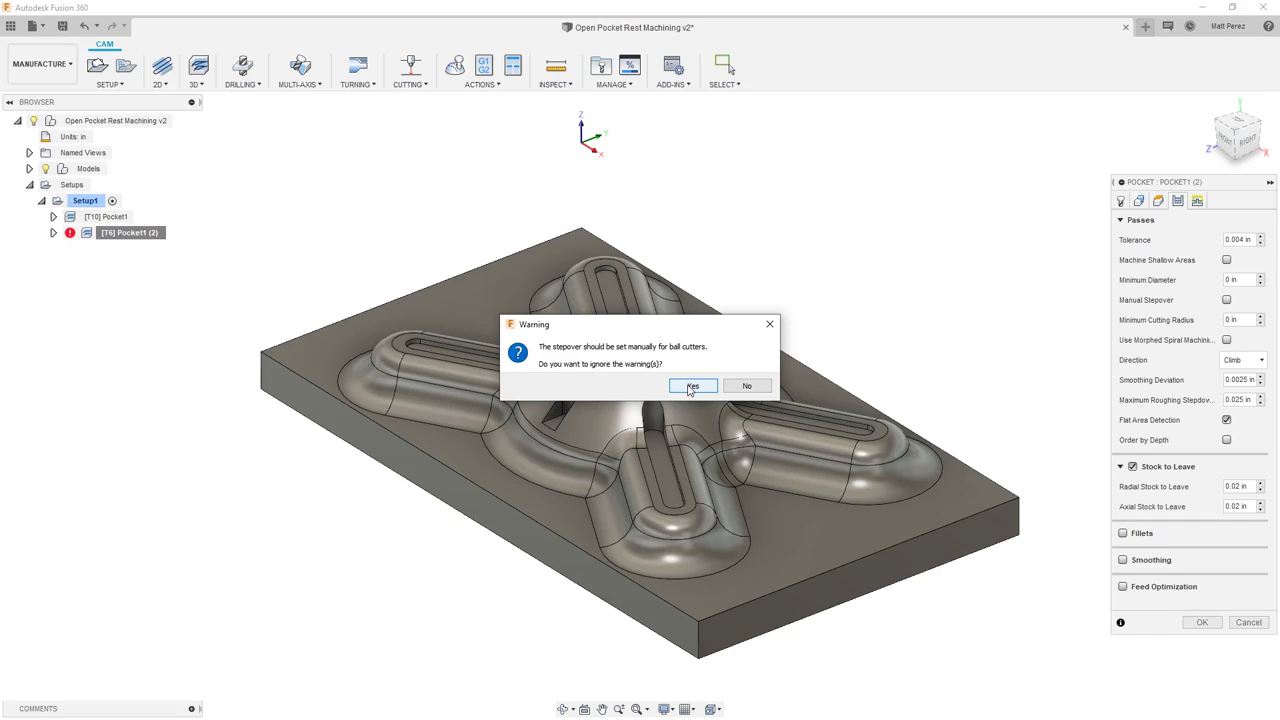
left_click(747, 387)
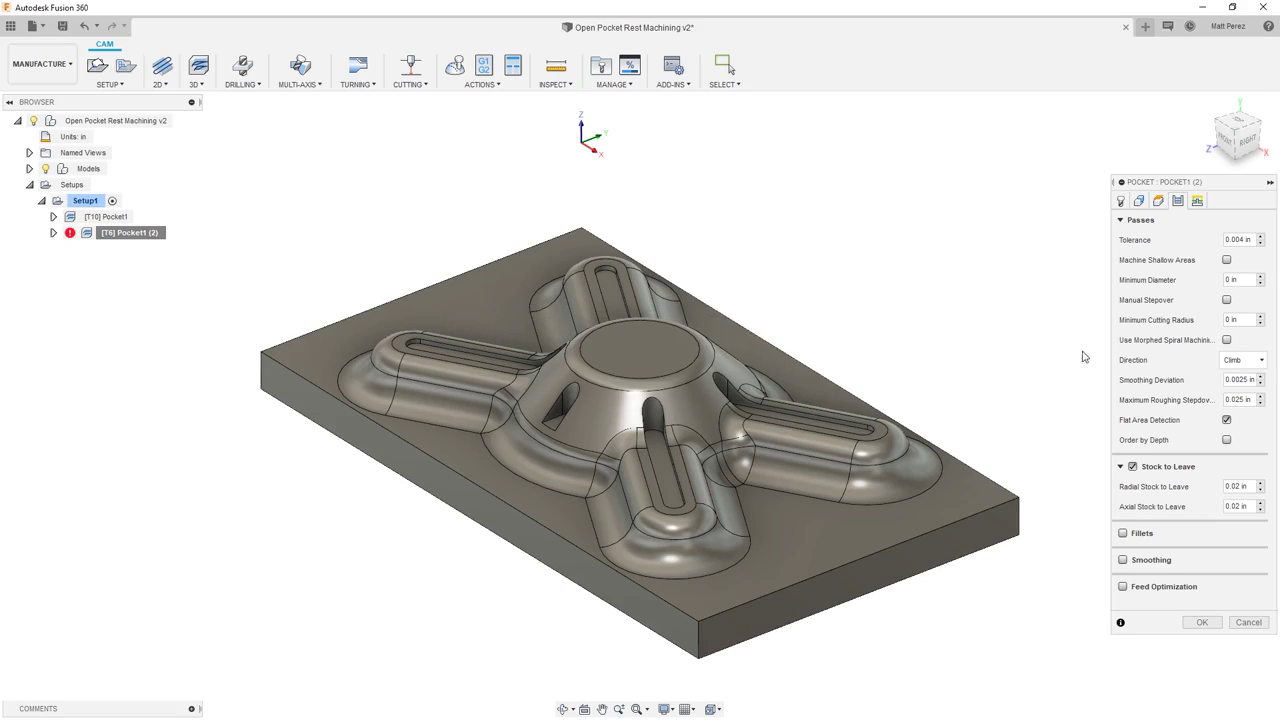
left_click(1226, 300)
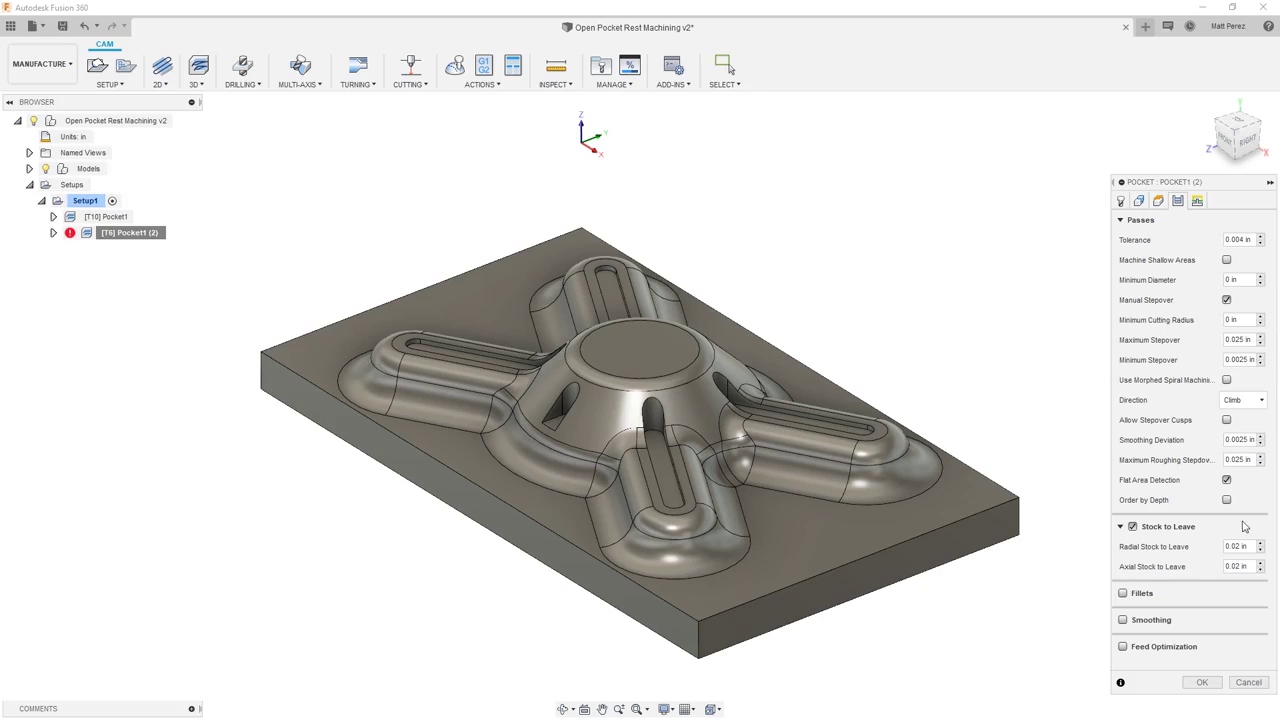
left_click(1201, 682)
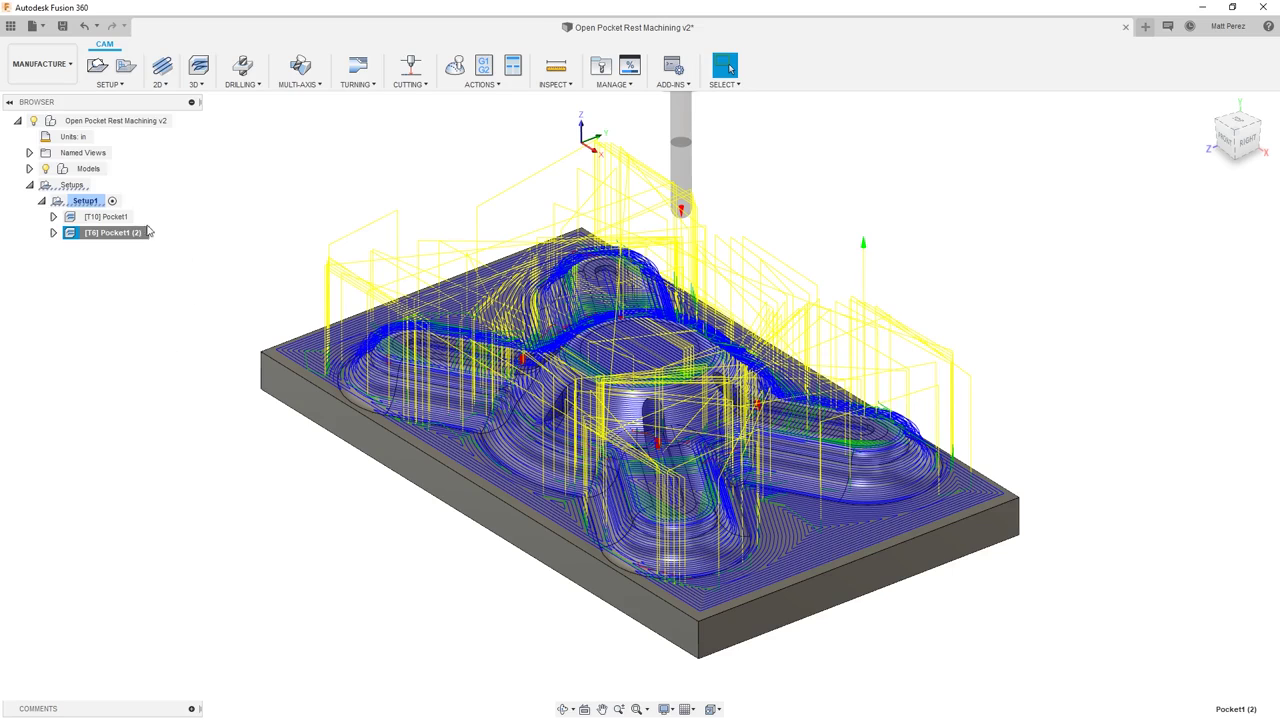
Simulate all of Setup1, skip past the first pocket, and play the ball endmill operation at a faster speed
left_click(85, 203)
left_click(455, 66)
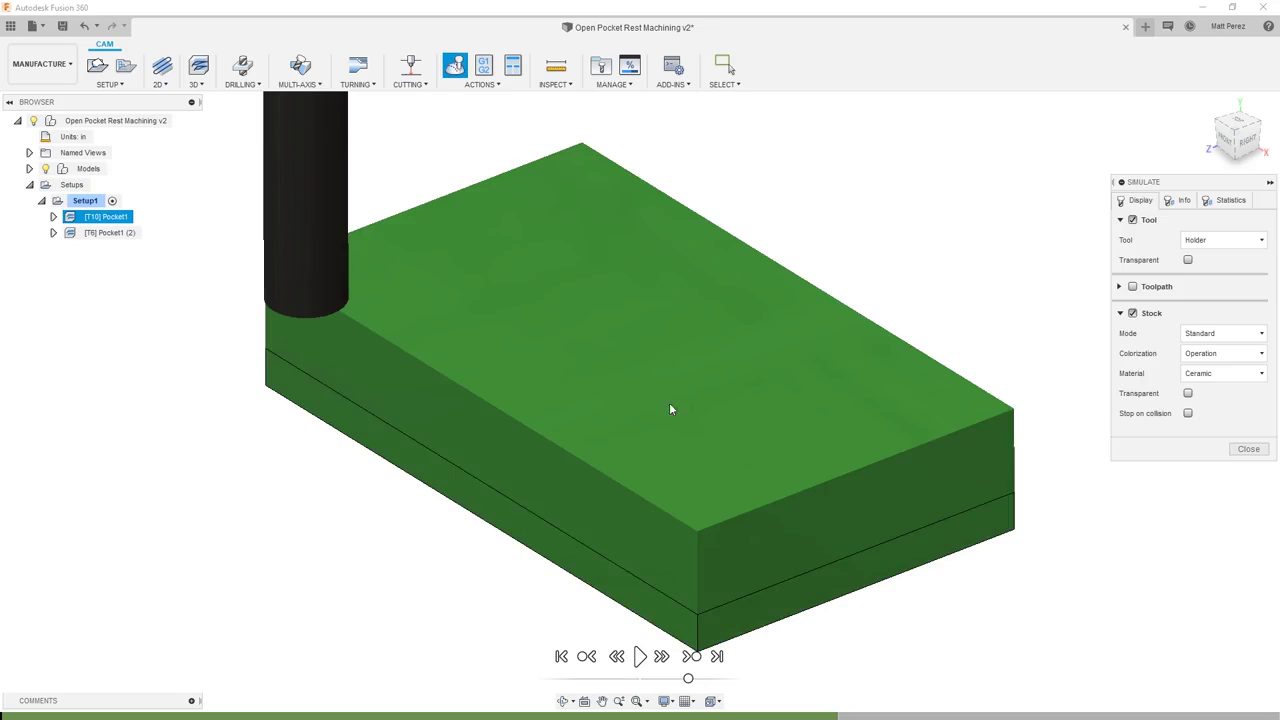
left_click(691, 656)
left_click(641, 657)
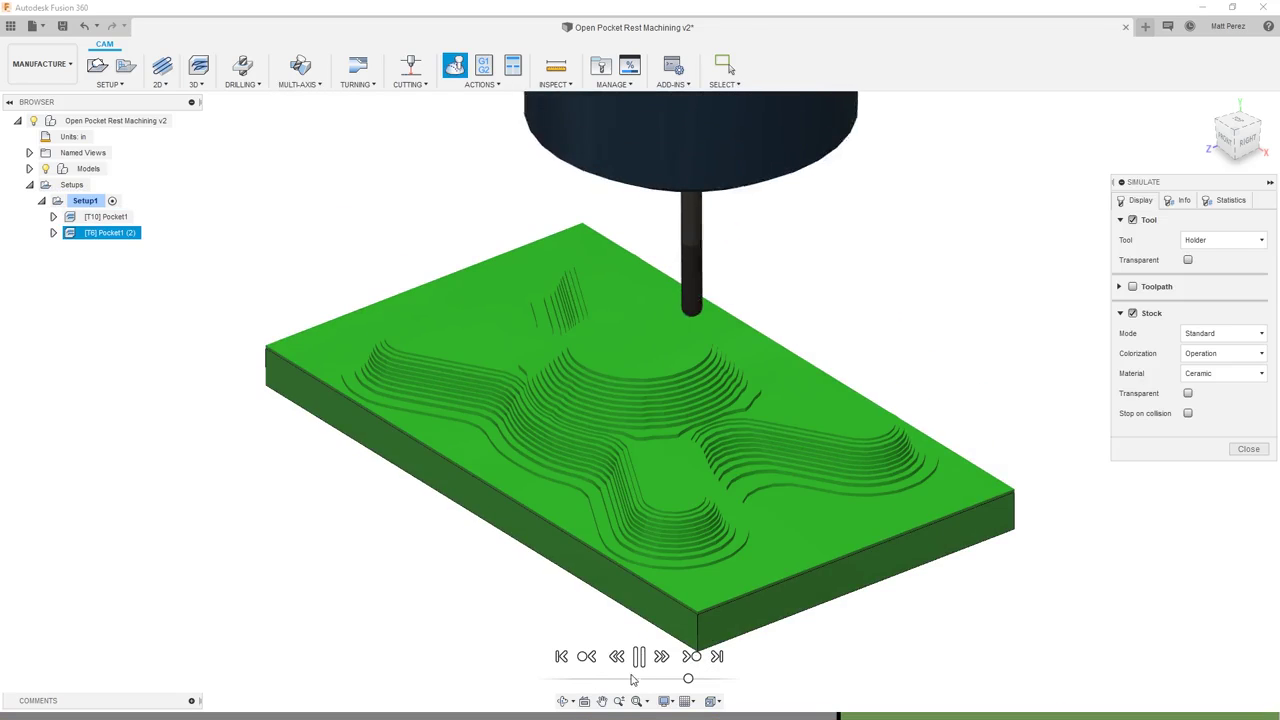
left_click_drag(690, 680, 705, 679)
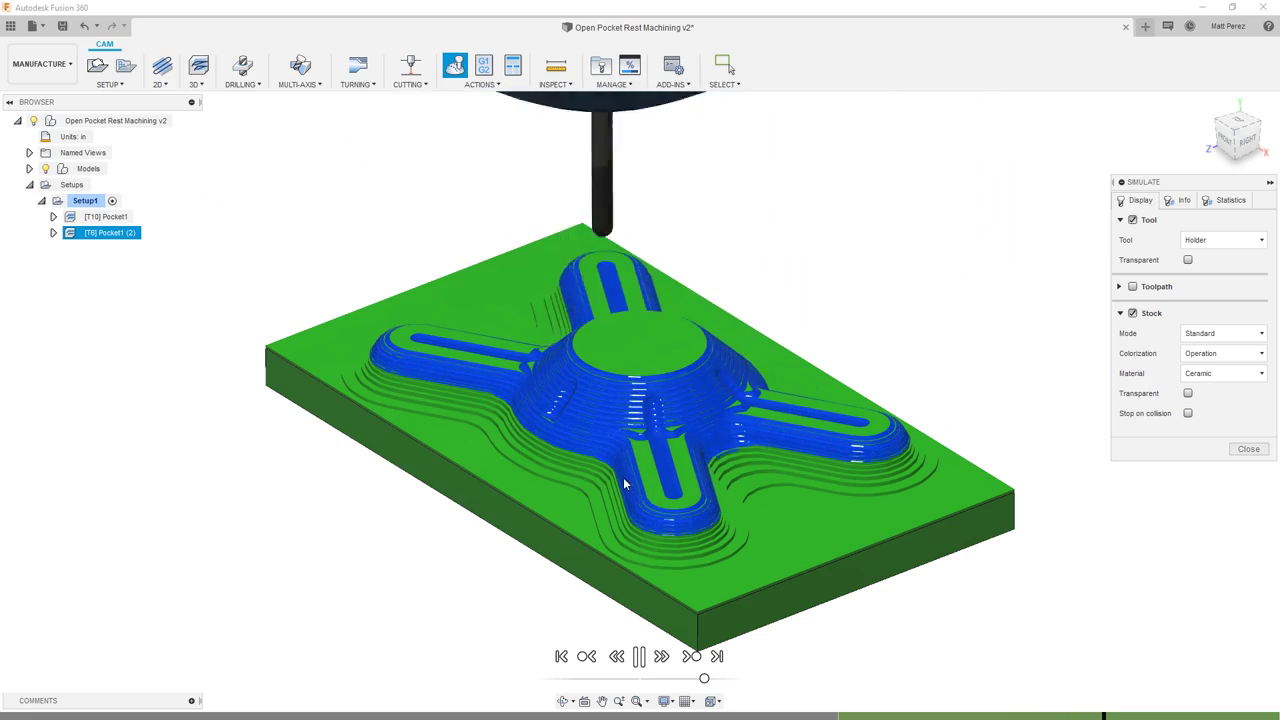
Make the simulated stock transparent, inspect the material left around the central boss and its slots, and close the simulation
left_click(1188, 394)
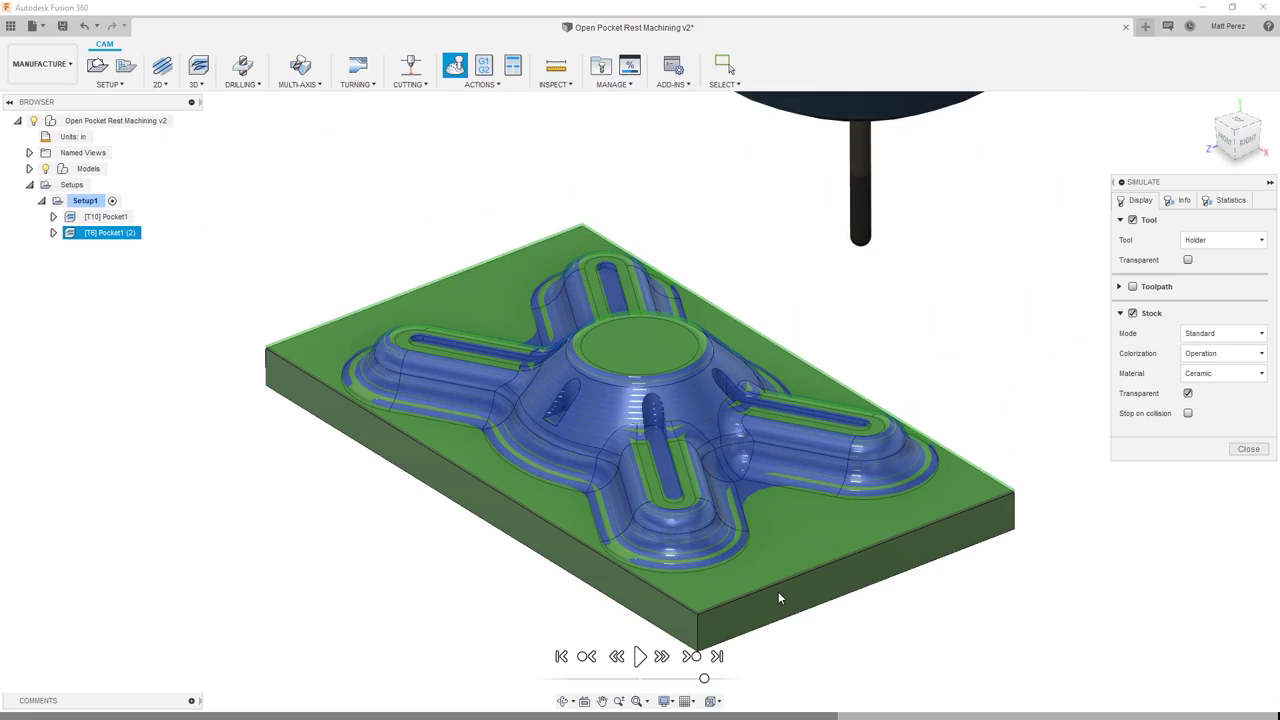
middle_click_drag(768, 569, 771, 537, "shift")
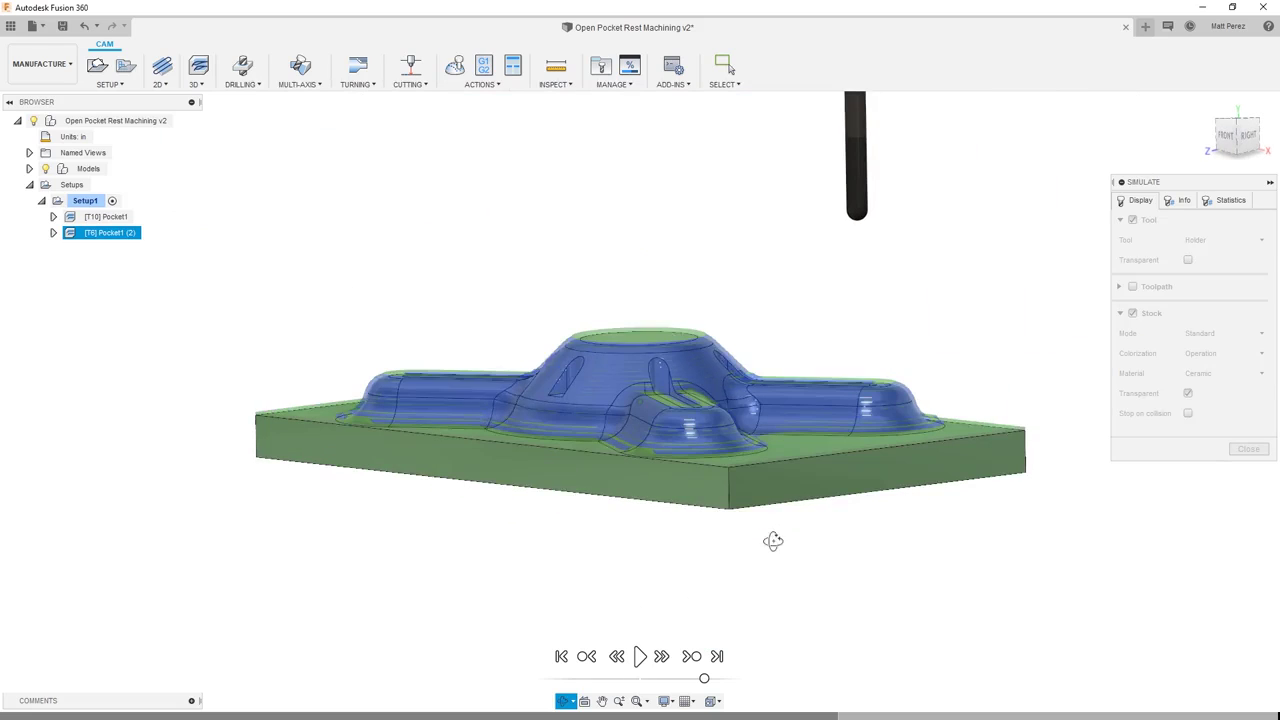
scroll(556, 348, "up", 3)
scroll(616, 336, "up", 4)
middle_click_drag(674, 386, 680, 415, "shift")
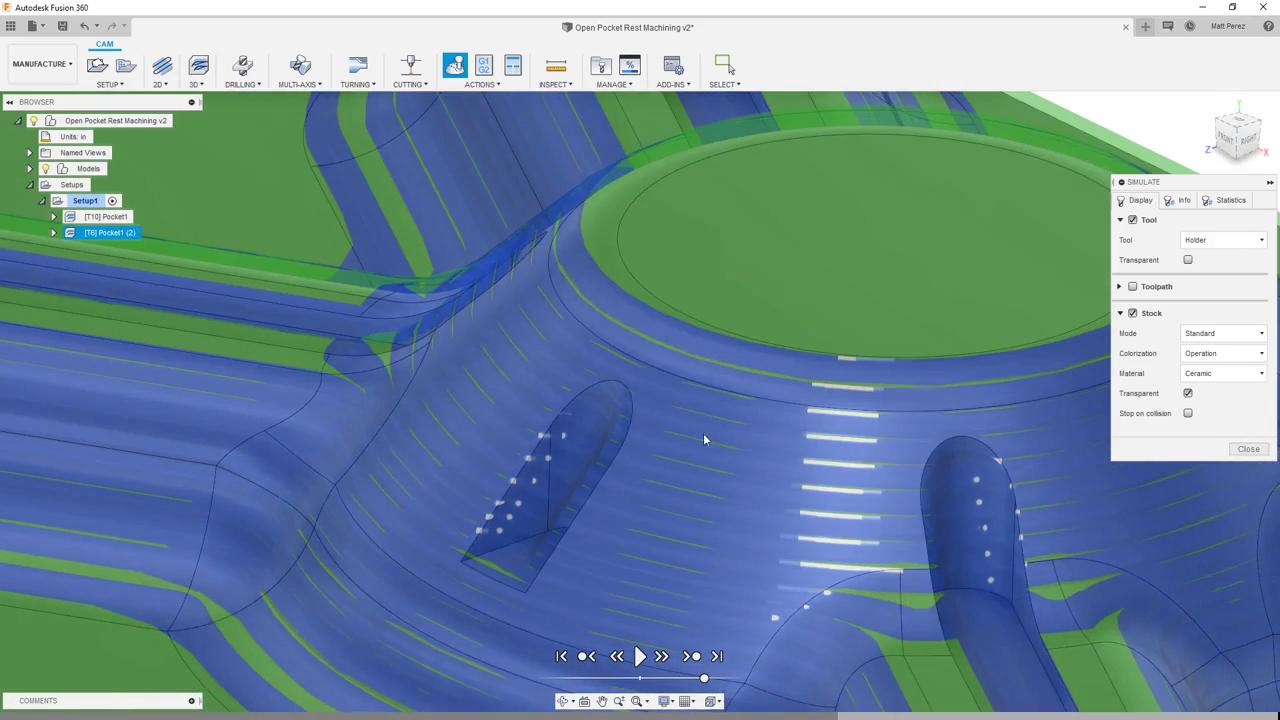
left_click(1248, 449)
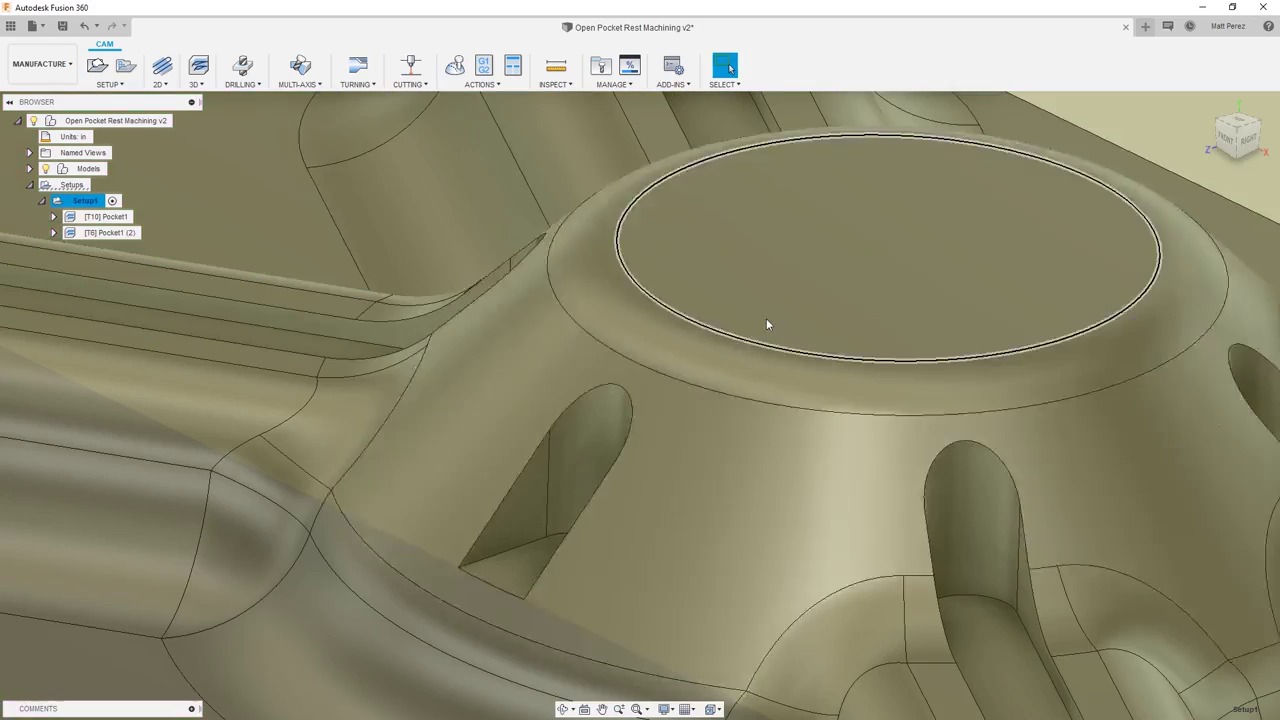
Edit the duplicated pocket's radial stock to leave and regenerate its toolpath
right_click(115, 236)
left_click(128, 245)
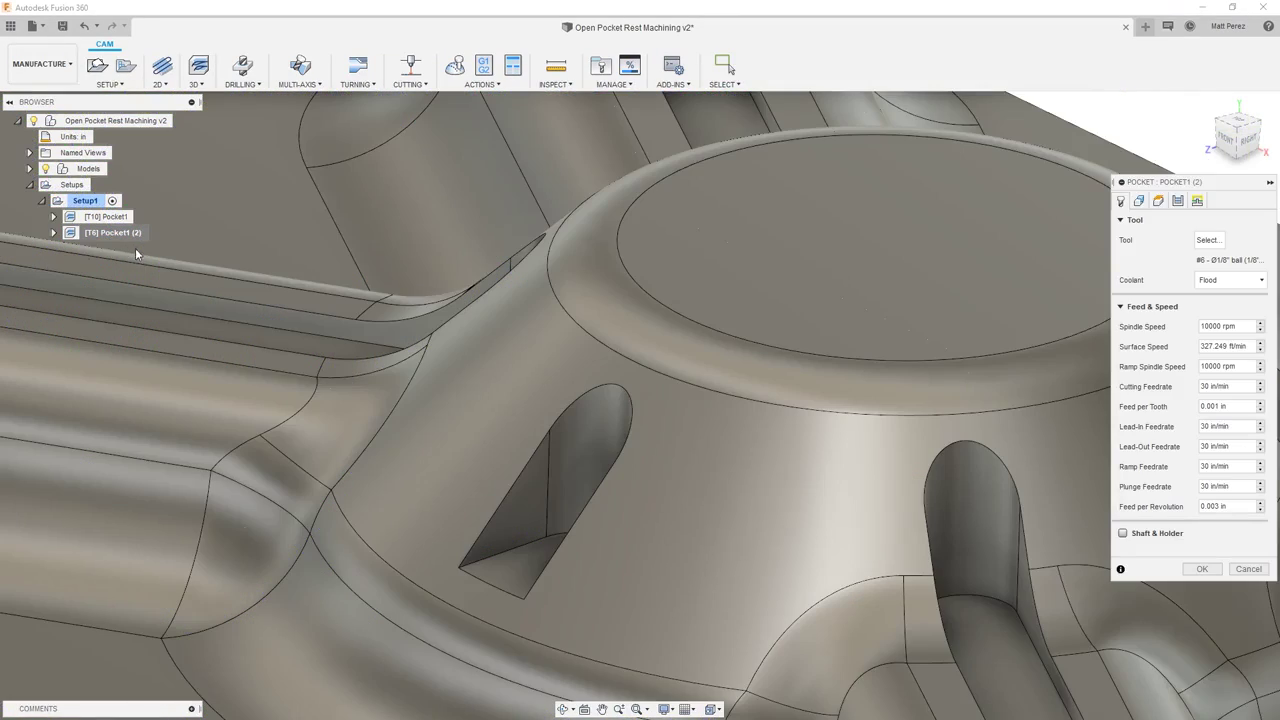
left_click(1178, 200)
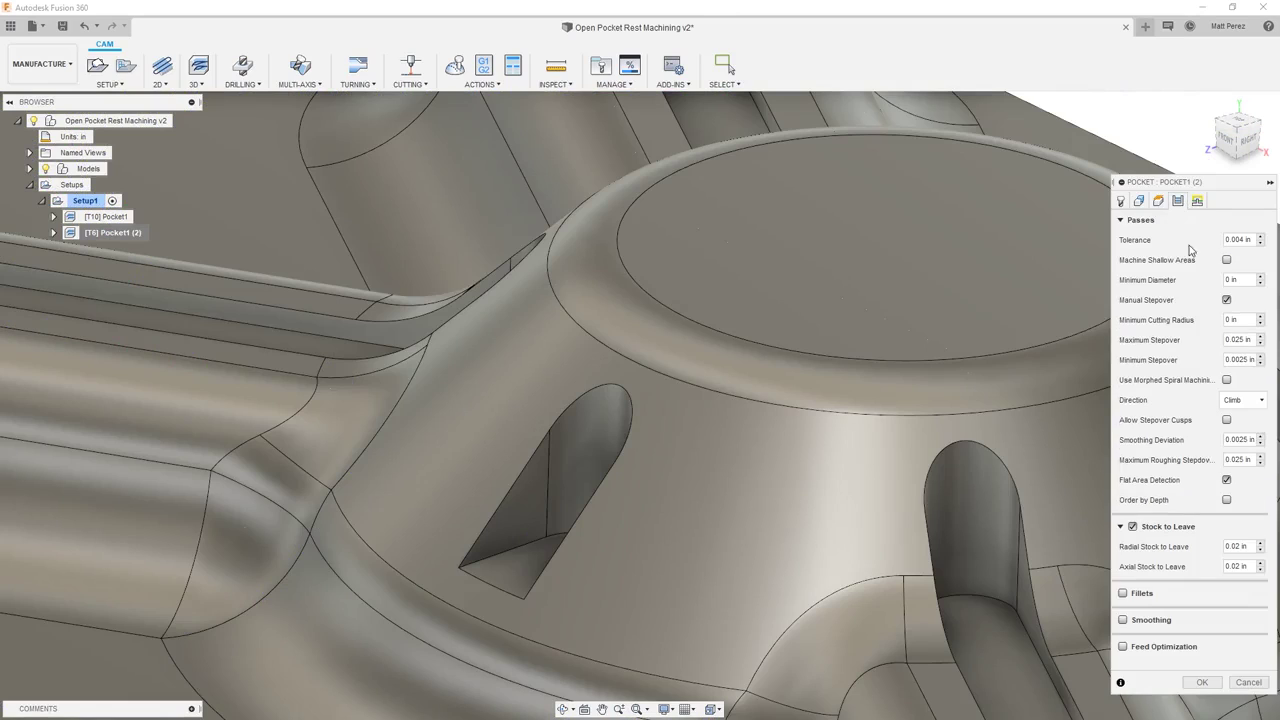
left_click(1237, 546)
key("Return")
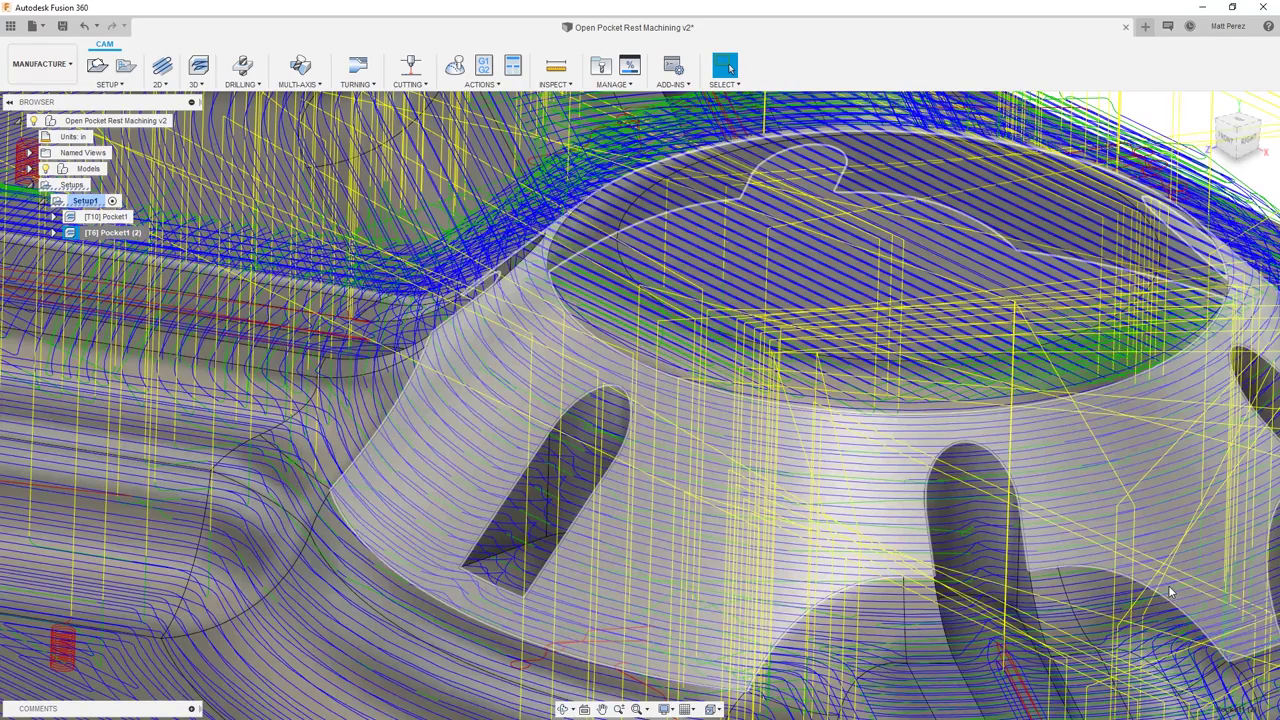
Simulate Setup1 through to the end with the stock opaque, inspect the machined surfaces of the whole part, and close the simulation
scroll(910, 448, "down", 10)
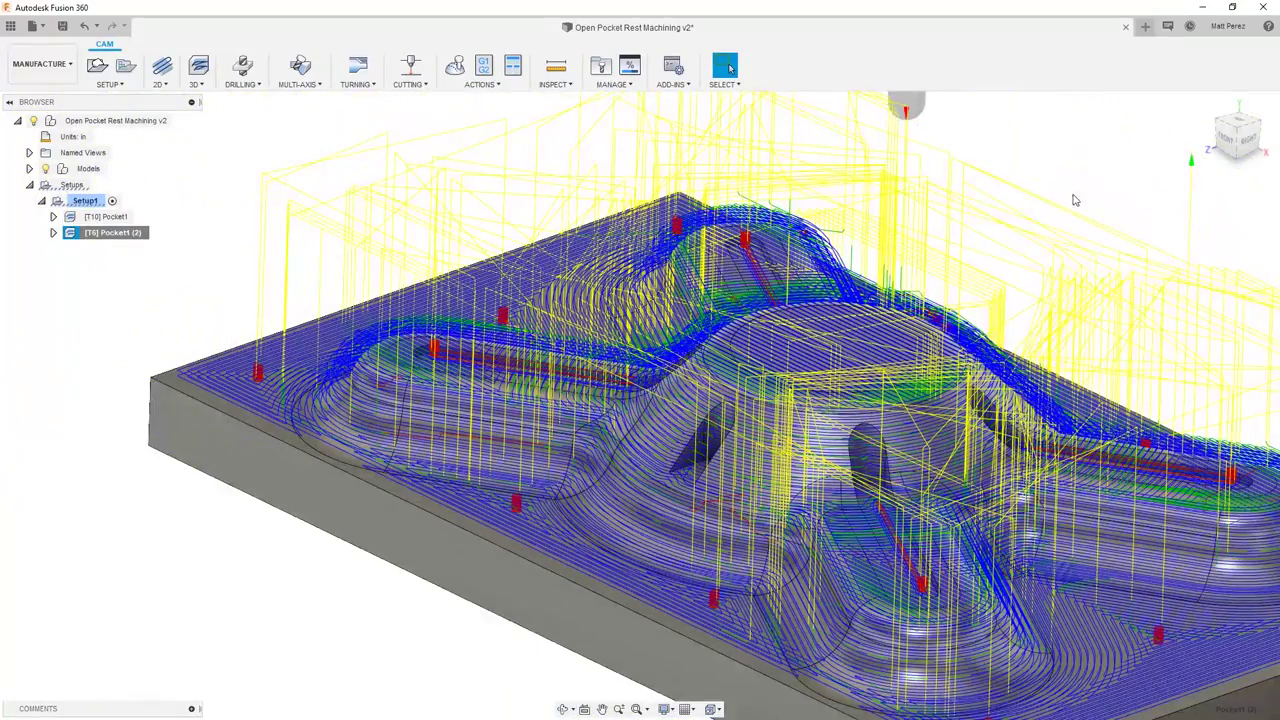
left_click(1213, 103)
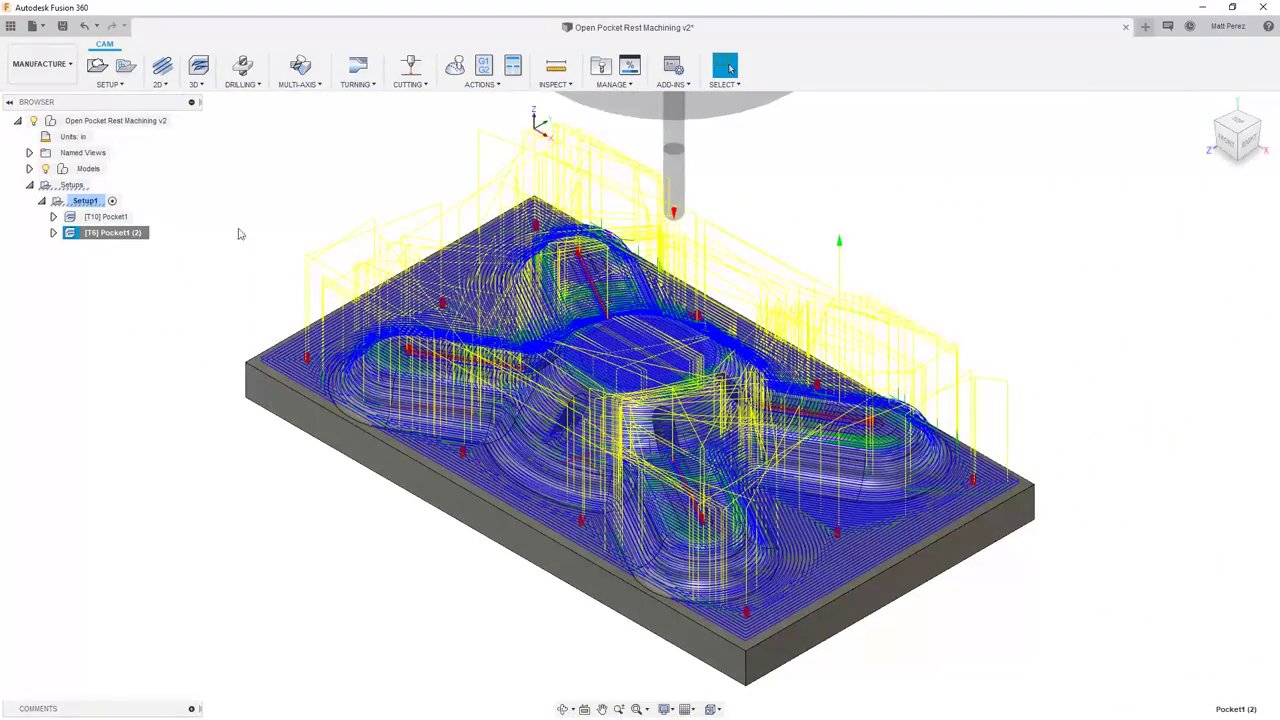
left_click(92, 201)
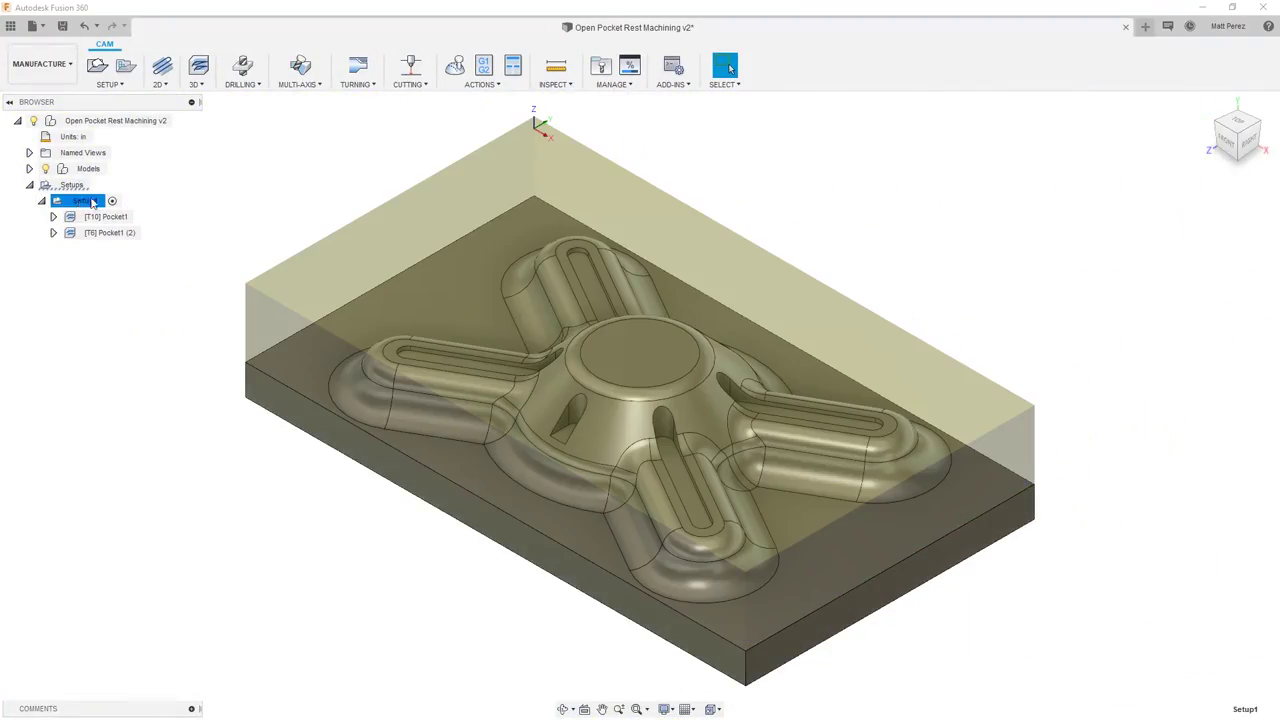
left_click(455, 68)
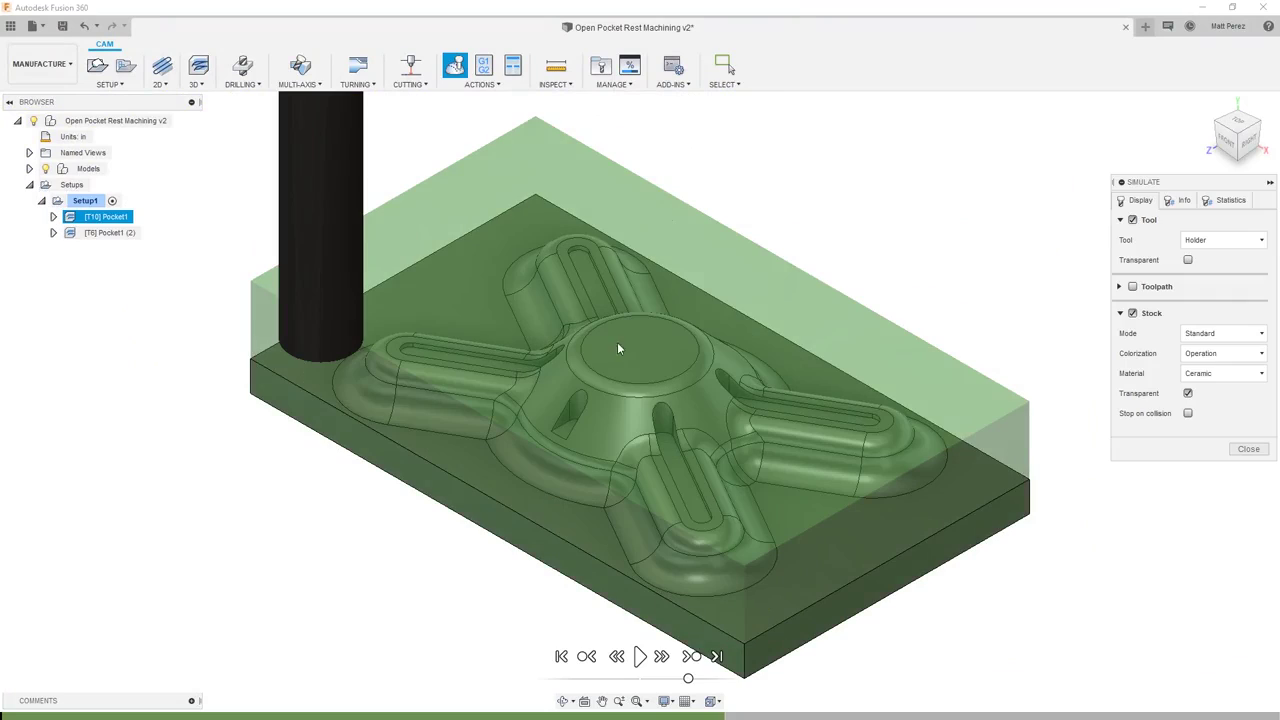
left_click(1188, 393)
left_click(717, 657)
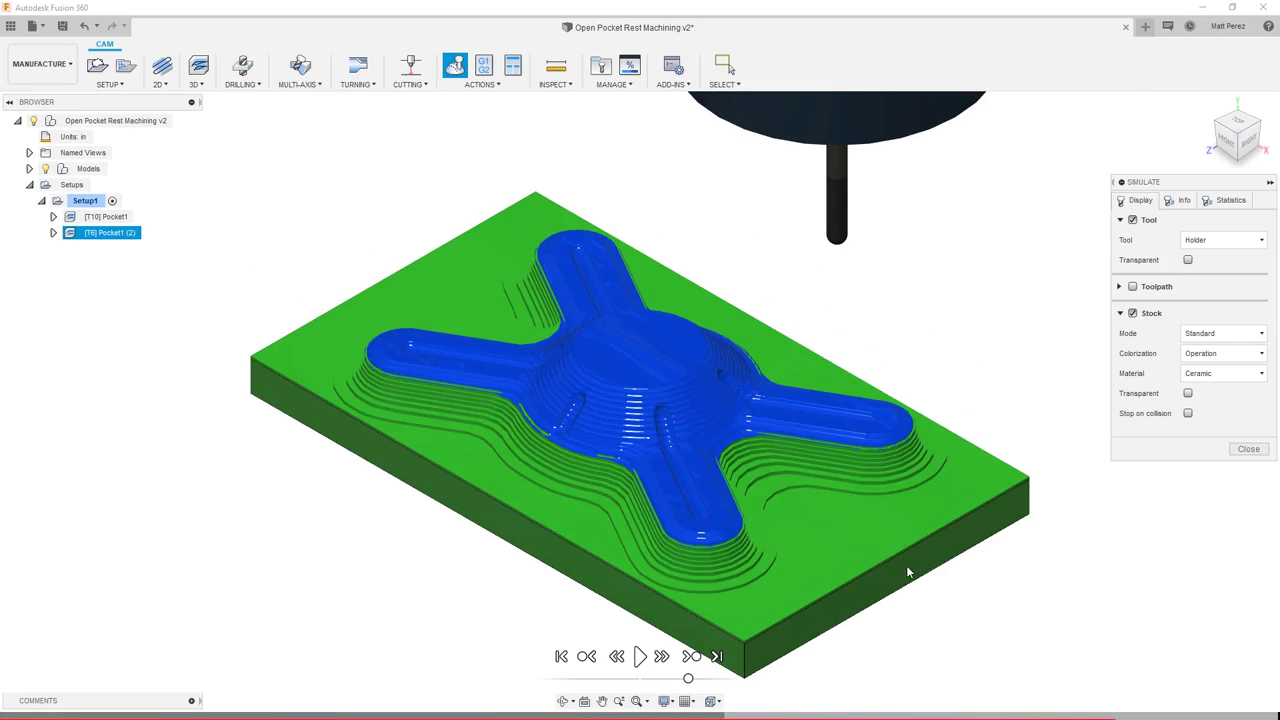
middle_click_drag(686, 437, 592, 440, "shift")
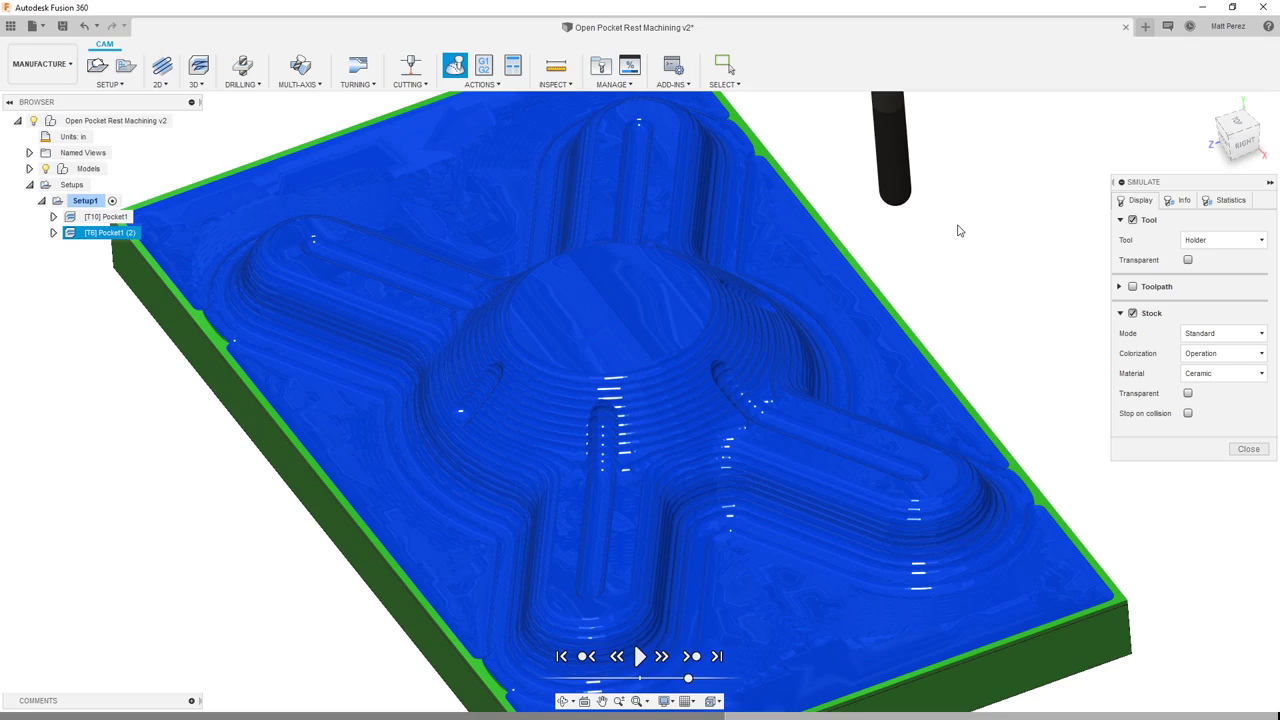
left_click(1250, 449)
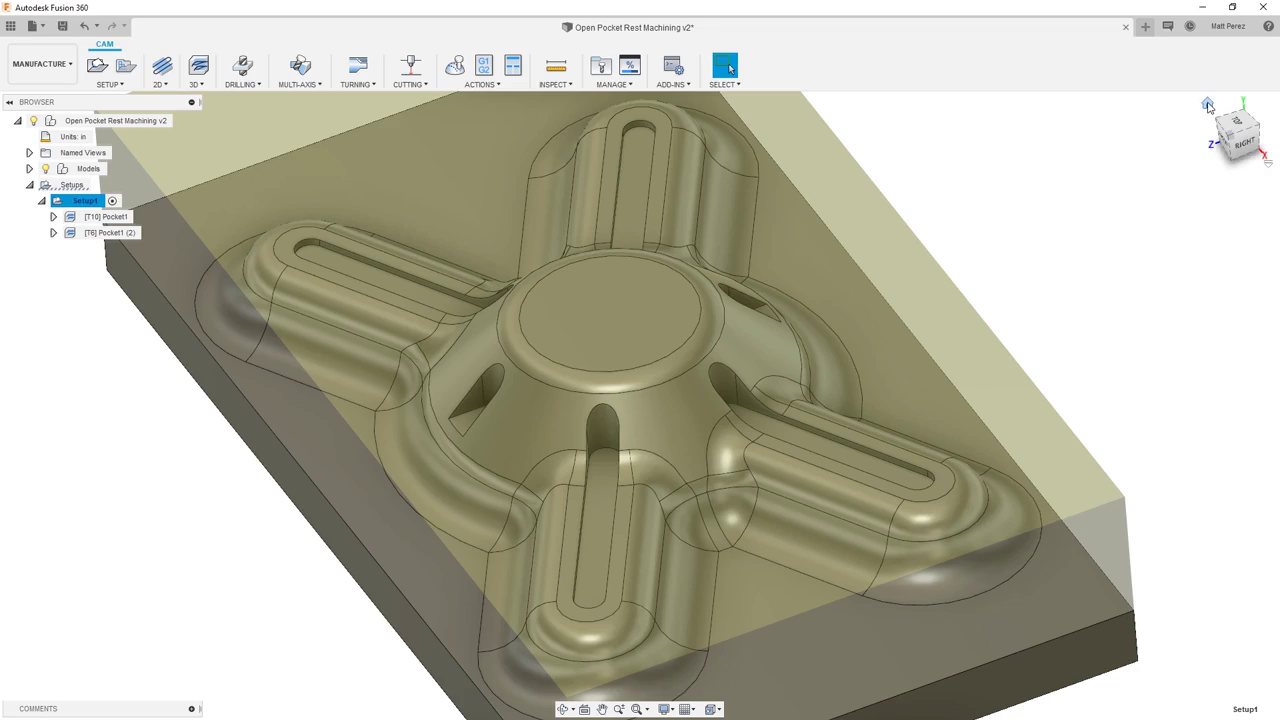
Save the Open Pocket Rest Machining document
left_click(1207, 104)
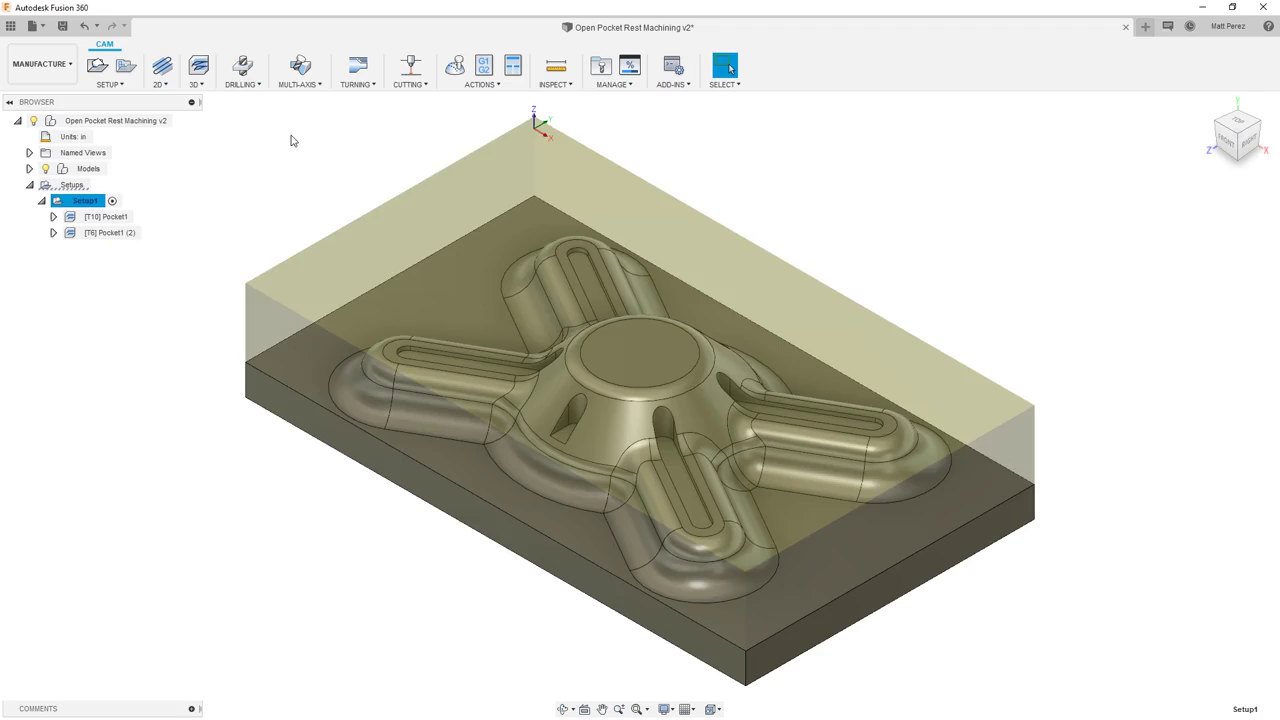
left_click(292, 140)
left_click(62, 25)
left_click(636, 375)
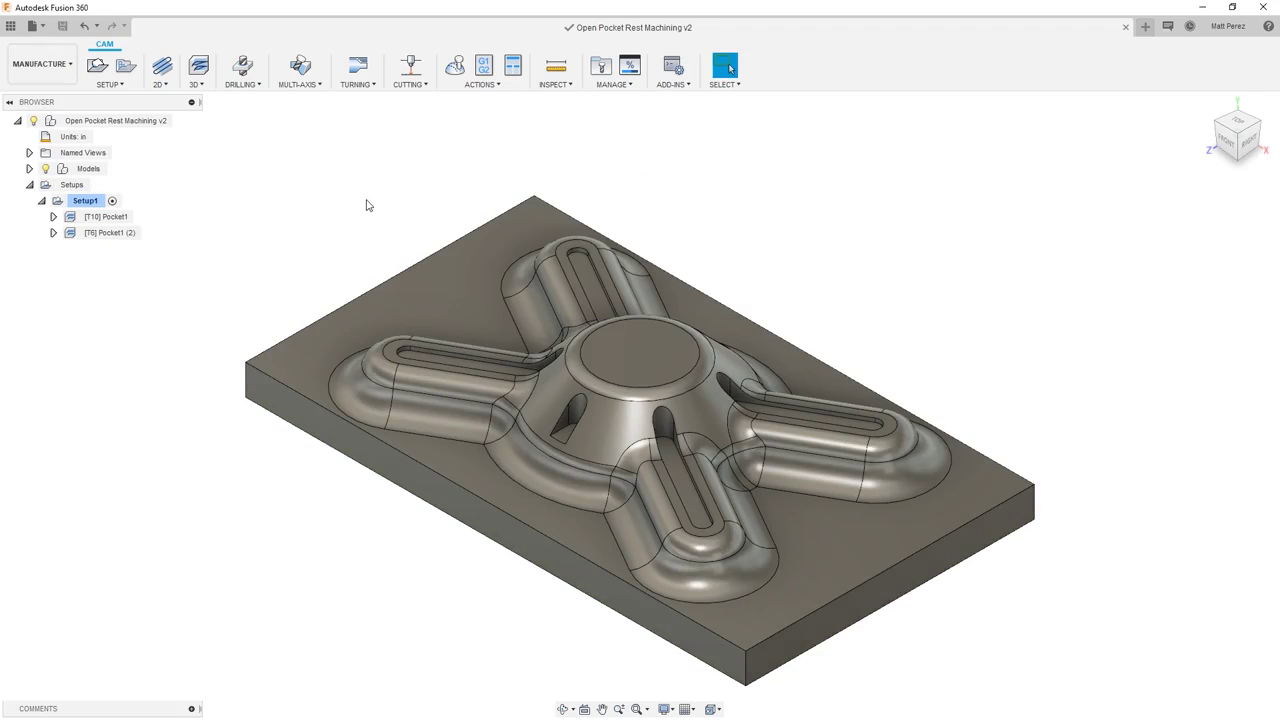